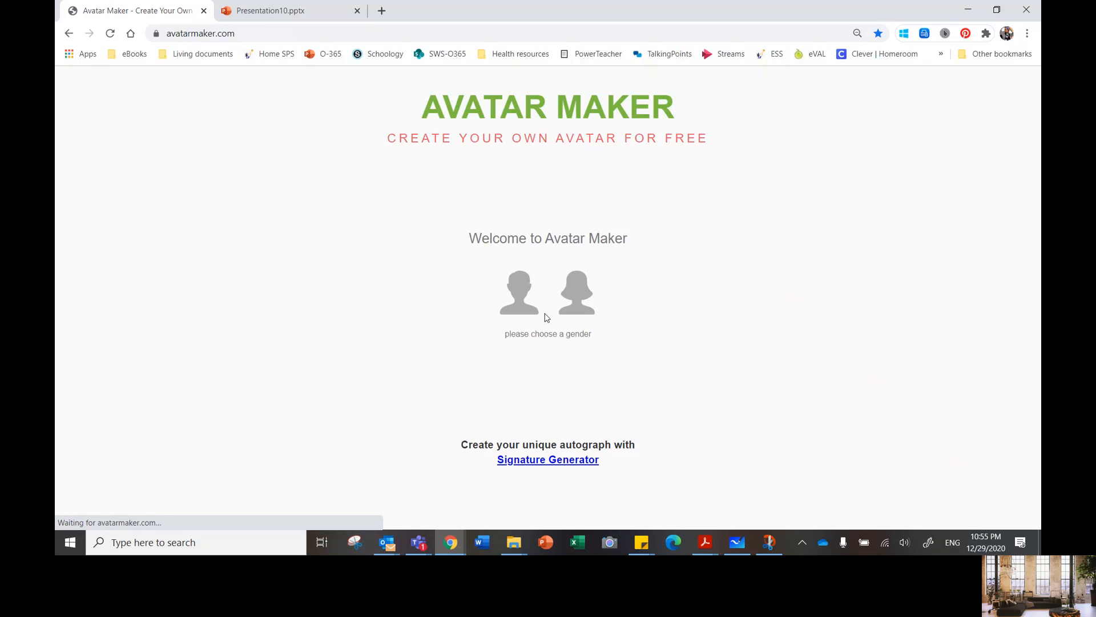
# Step: Start a new avatar with the female gender option
pyautogui.click(569, 293)
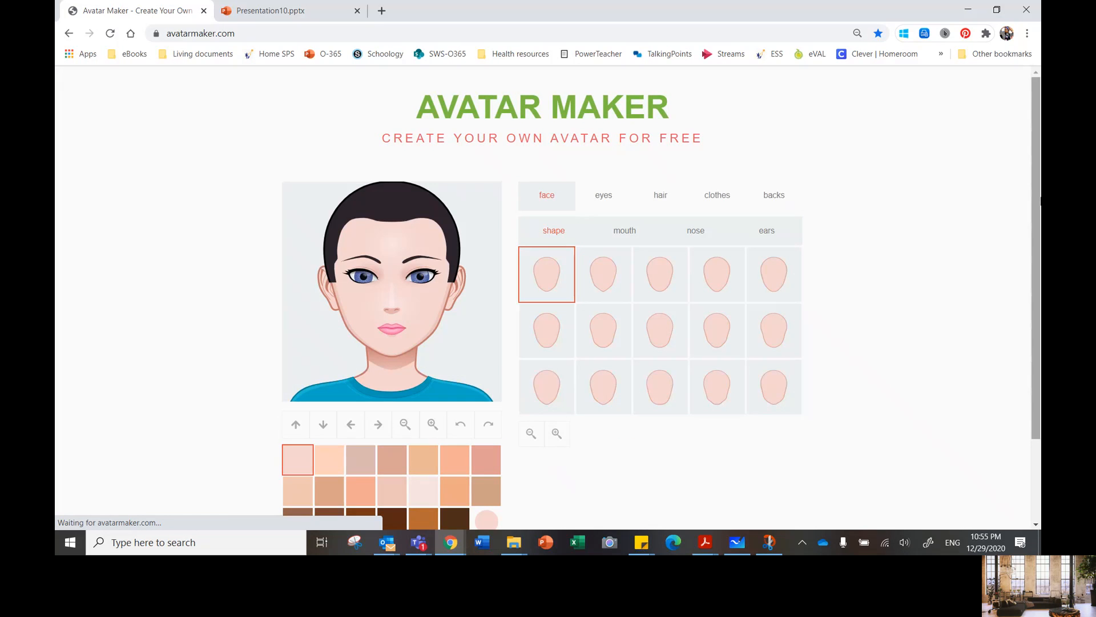
pyautogui.moveTo(1038, 202); pyautogui.dragTo(1039, 225)
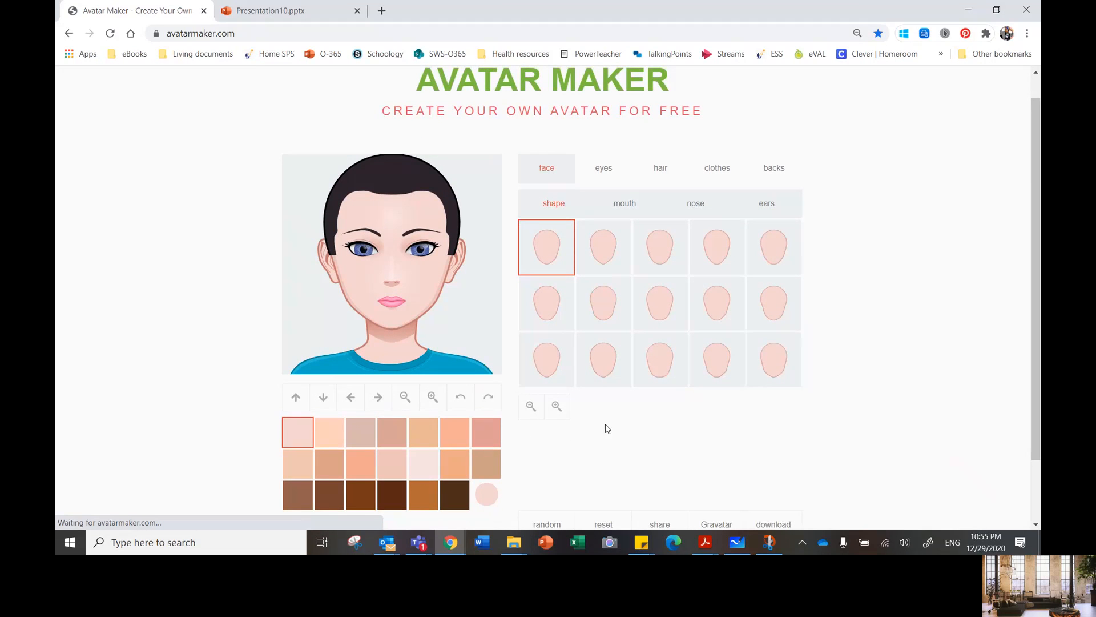
# Step: Try out various preset skin tones on the avatar's face, from pale pink and peach to dark brown
pyautogui.click(303, 496)
pyautogui.click(331, 494)
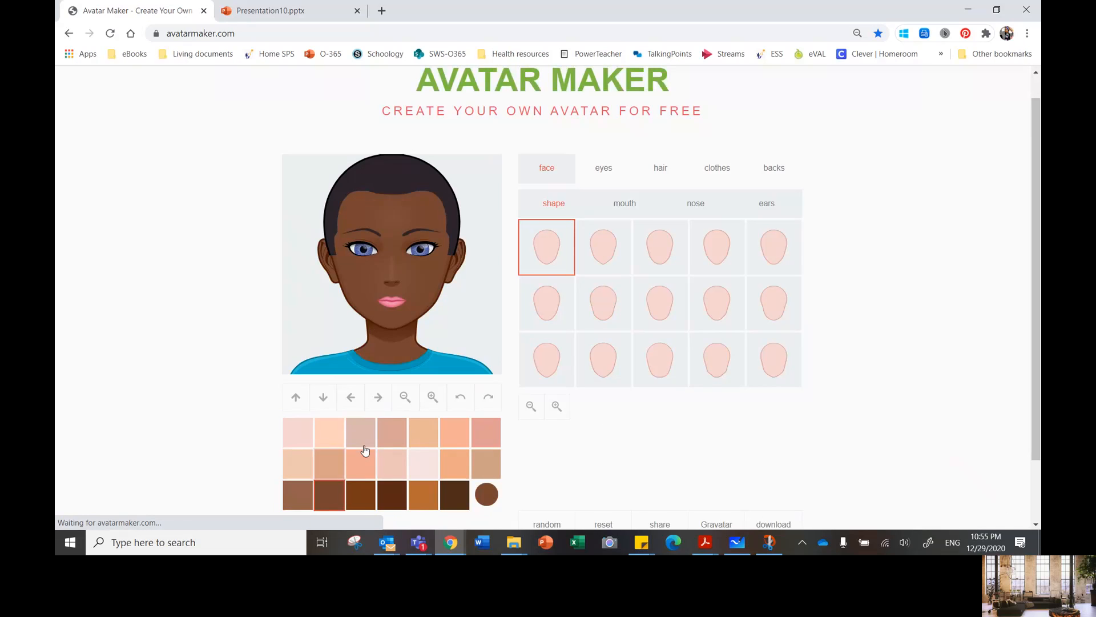
pyautogui.click(365, 451)
pyautogui.click(361, 494)
pyautogui.click(423, 494)
pyautogui.click(454, 494)
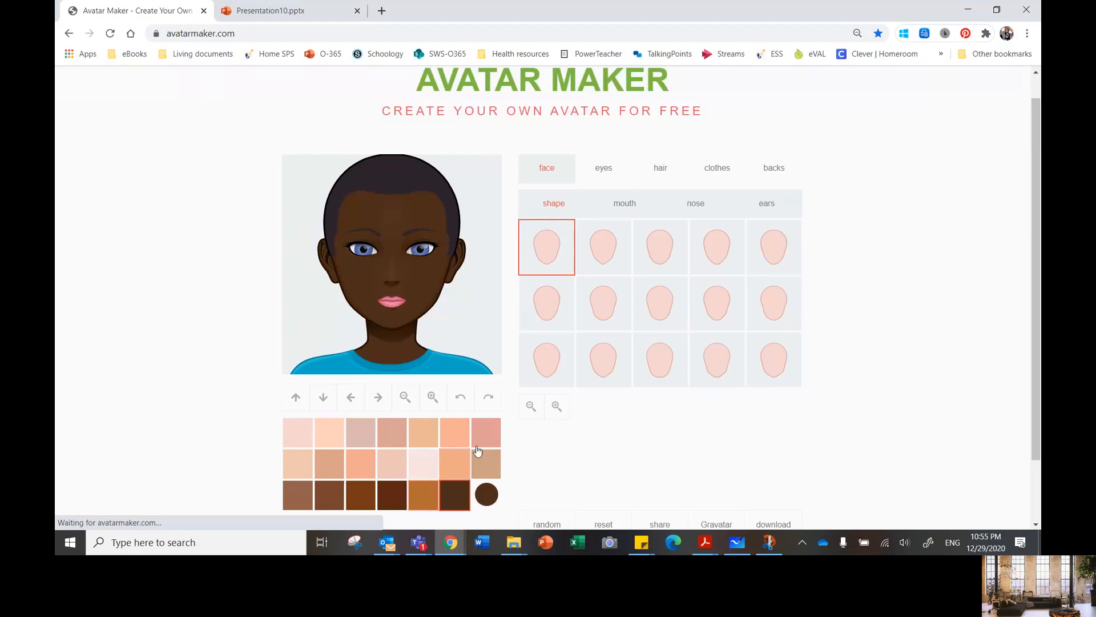
pyautogui.click(477, 448)
pyautogui.click(297, 432)
pyautogui.click(299, 491)
pyautogui.click(336, 497)
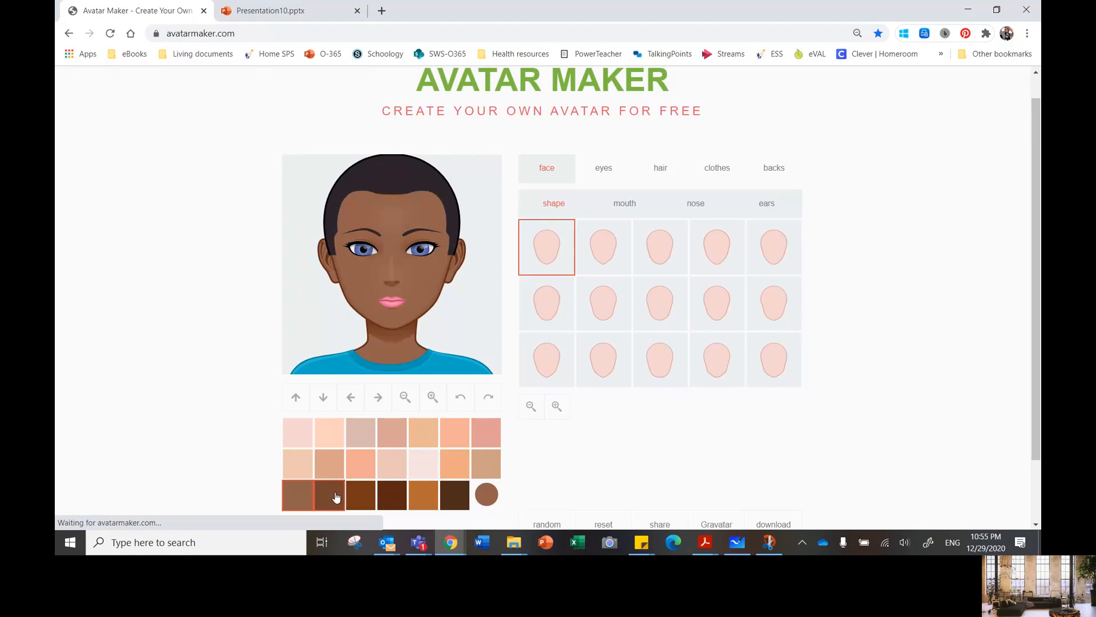
pyautogui.click(361, 495)
pyautogui.click(392, 494)
pyautogui.click(454, 495)
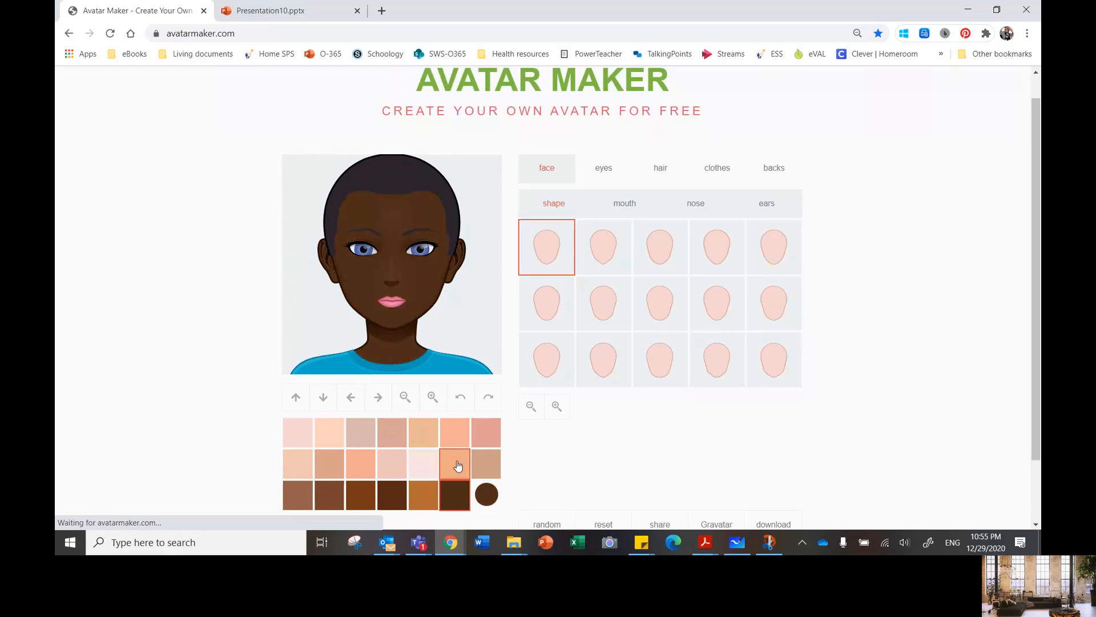
pyautogui.click(457, 466)
pyautogui.click(423, 463)
pyautogui.click(361, 463)
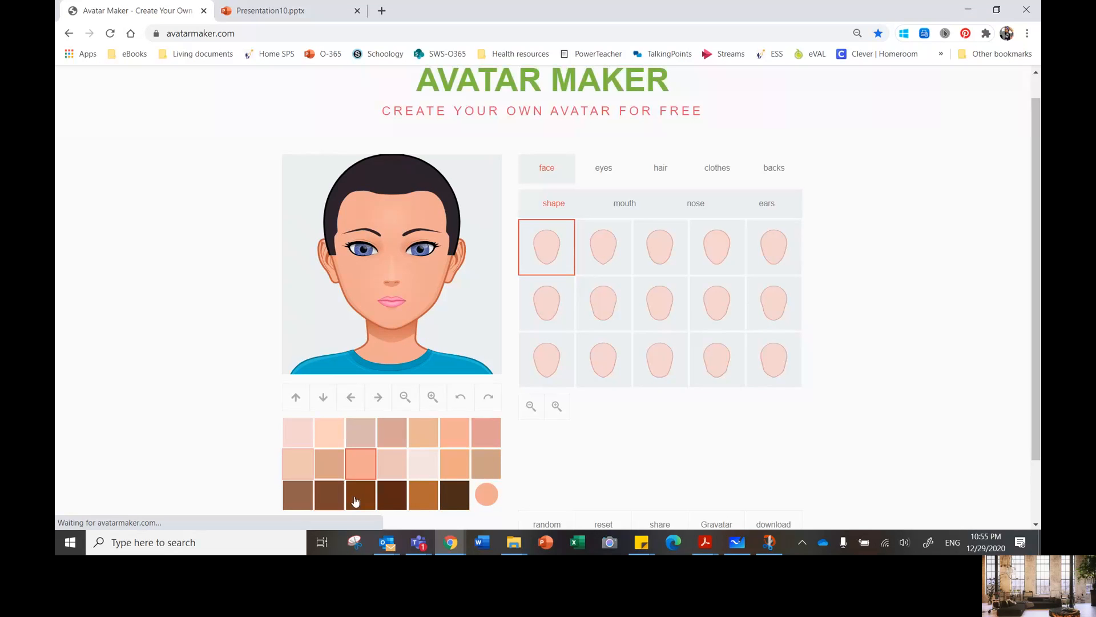
pyautogui.click(329, 493)
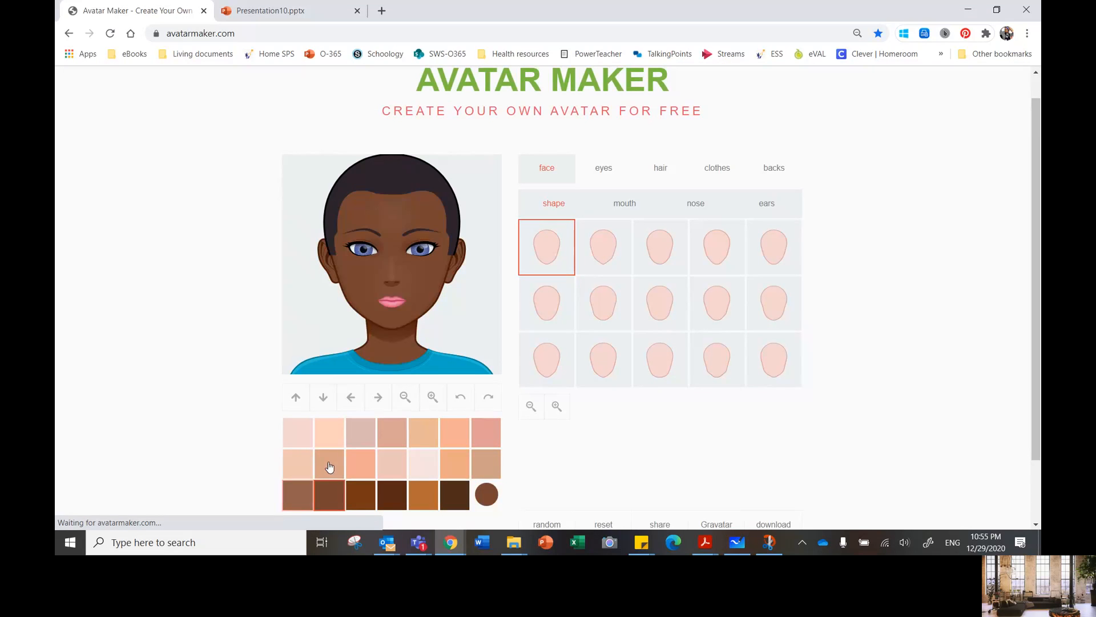
pyautogui.click(330, 467)
pyautogui.click(364, 500)
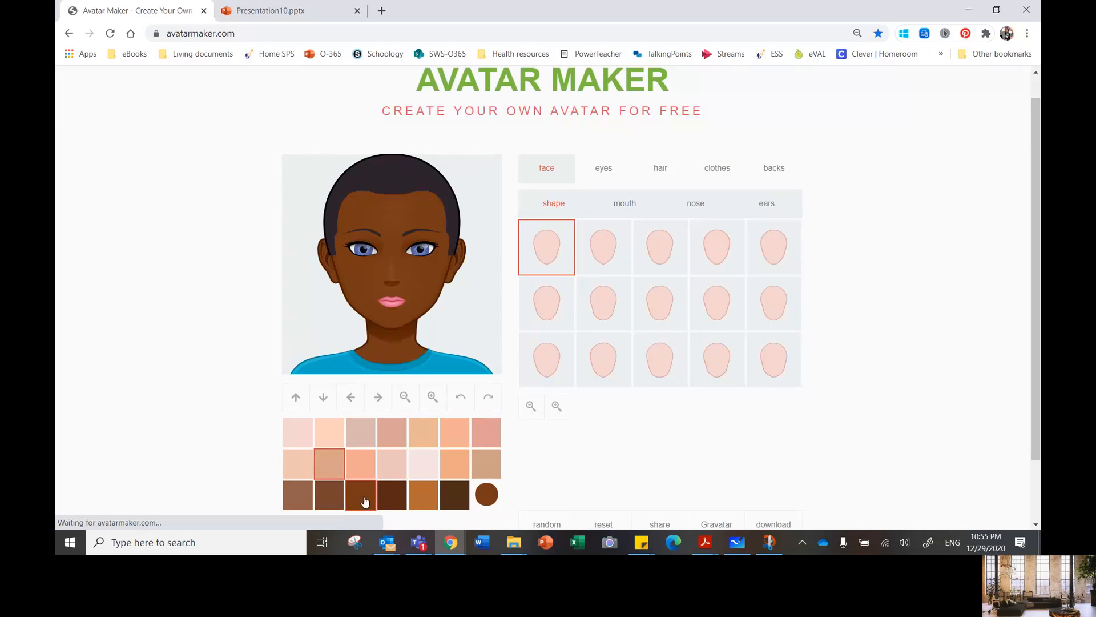
pyautogui.click(392, 495)
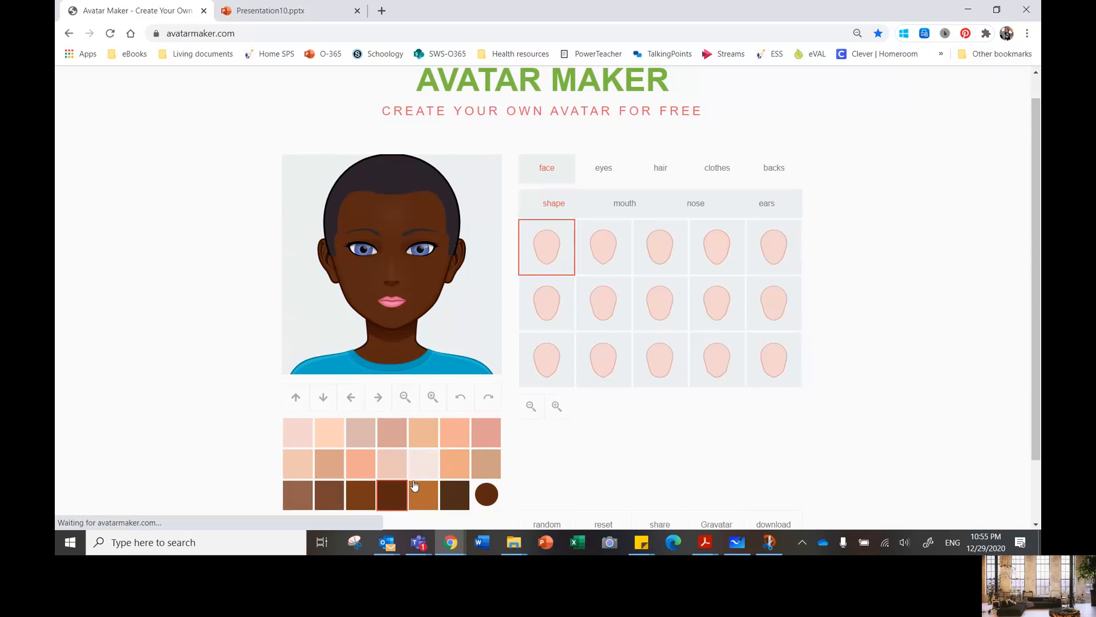
pyautogui.click(423, 463)
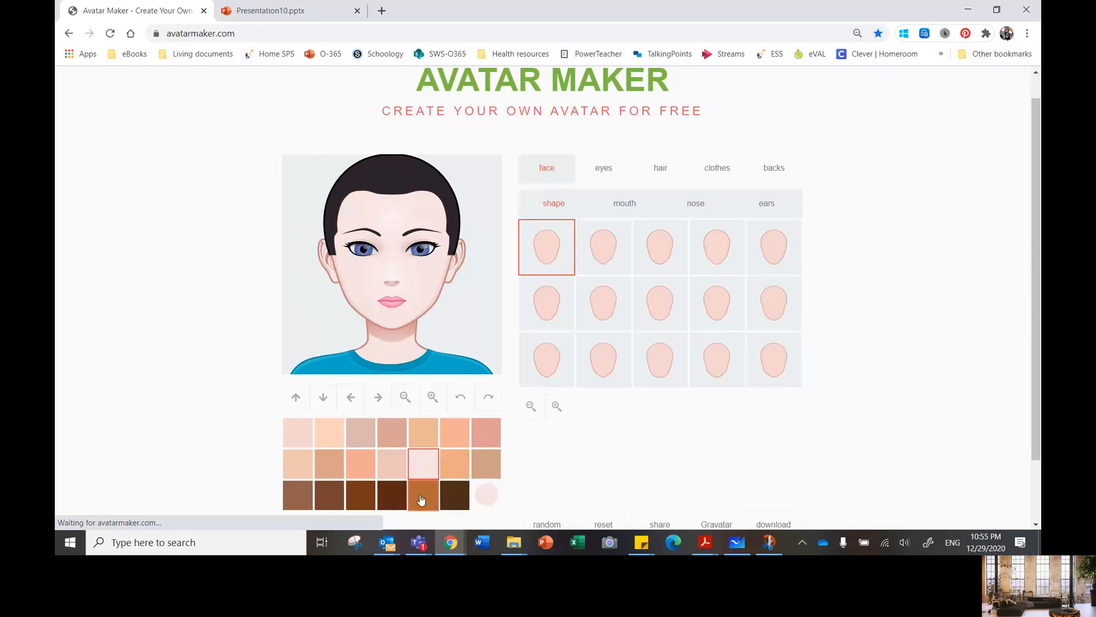
# Step: Give the avatar's face a custom turquoise skin colour, #84e0d3
pyautogui.click(487, 501)
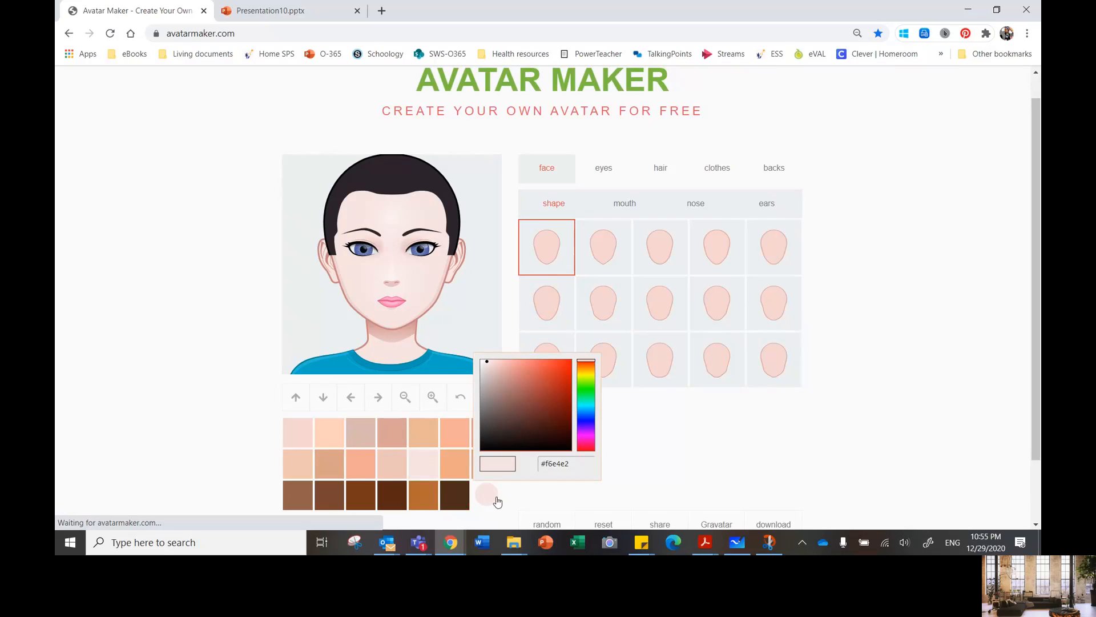
pyautogui.click(588, 402)
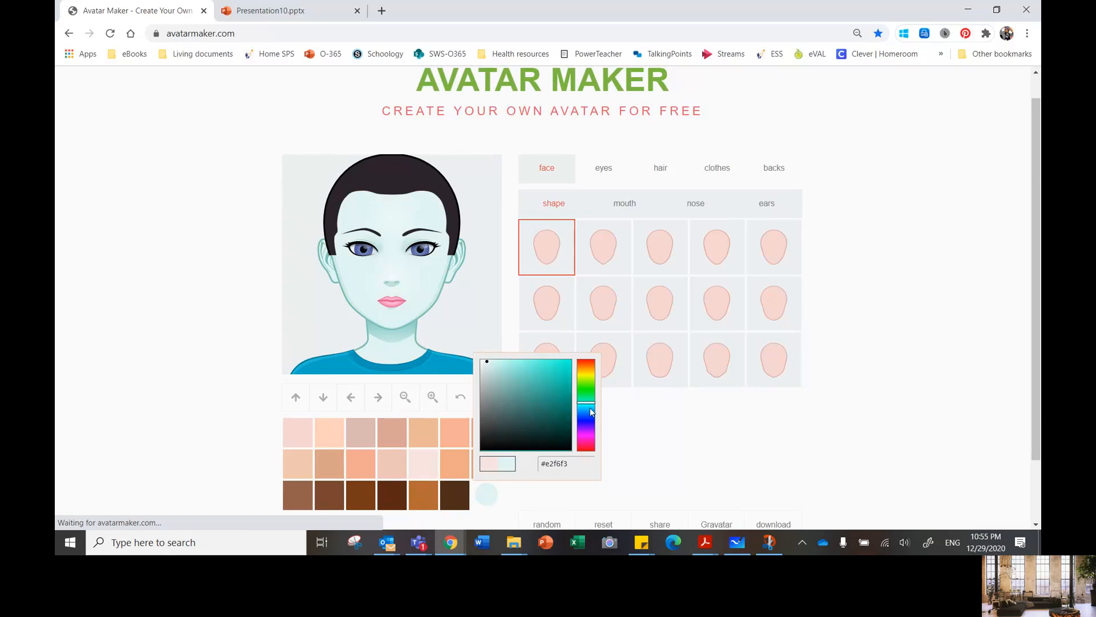
pyautogui.moveTo(535, 386)
pyautogui.mouseDown()
pyautogui.moveTo(498, 429)
pyautogui.moveTo(543, 427)
pyautogui.moveTo(548, 393)
pyautogui.moveTo(538, 375)
pyautogui.moveTo(497, 371)
pyautogui.moveTo(555, 408)
pyautogui.moveTo(557, 393)
pyautogui.moveTo(515, 383)
pyautogui.mouseUp()
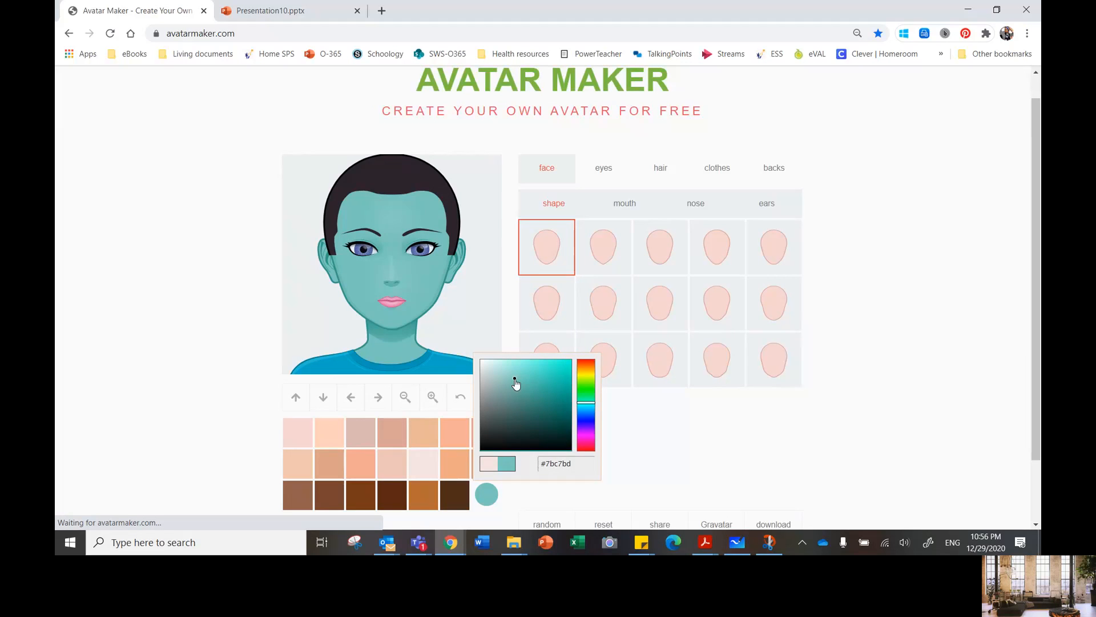
pyautogui.moveTo(513, 379); pyautogui.dragTo(517, 371)
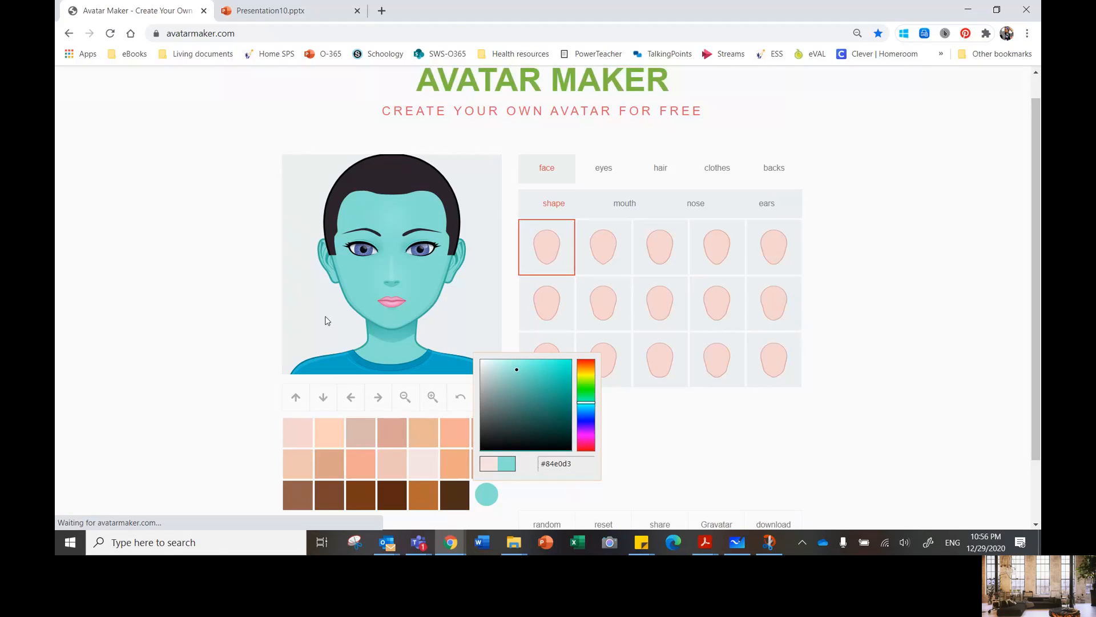
pyautogui.click(915, 417)
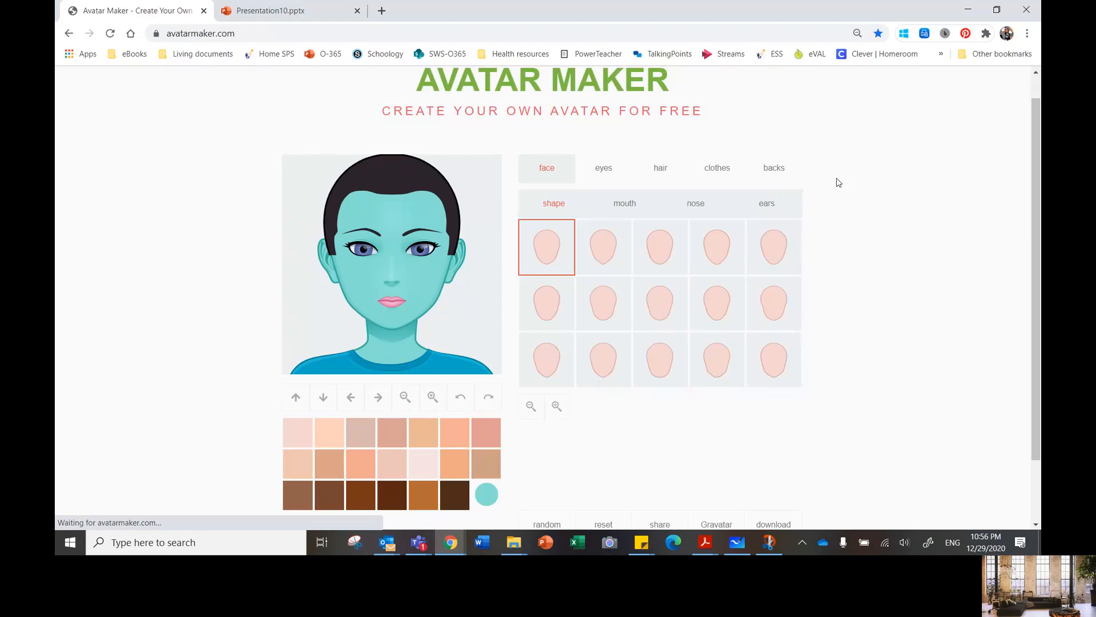
# Step: Try the open, teeth-showing frown for the avatar's mouth, and settle on the closed, lopsided frown
pyautogui.click(625, 211)
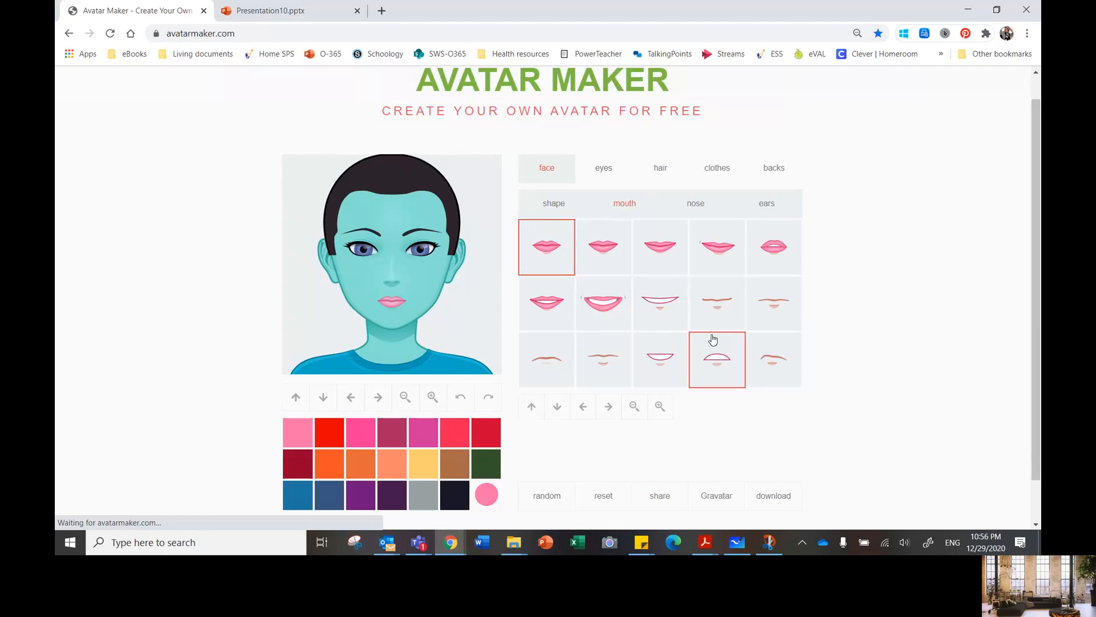
pyautogui.click(723, 367)
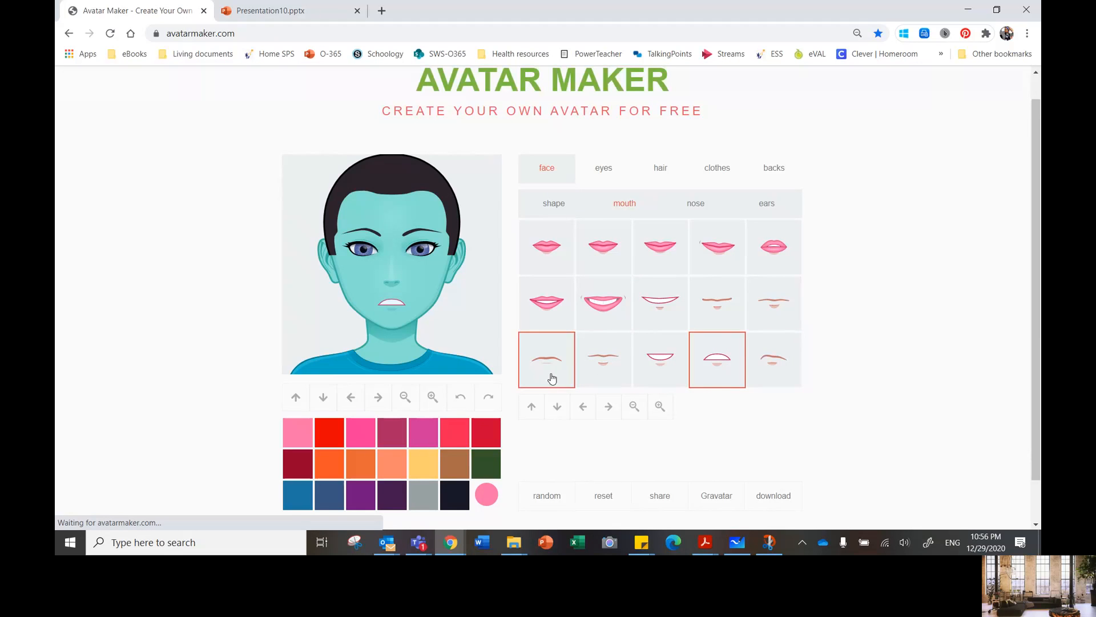
pyautogui.click(764, 370)
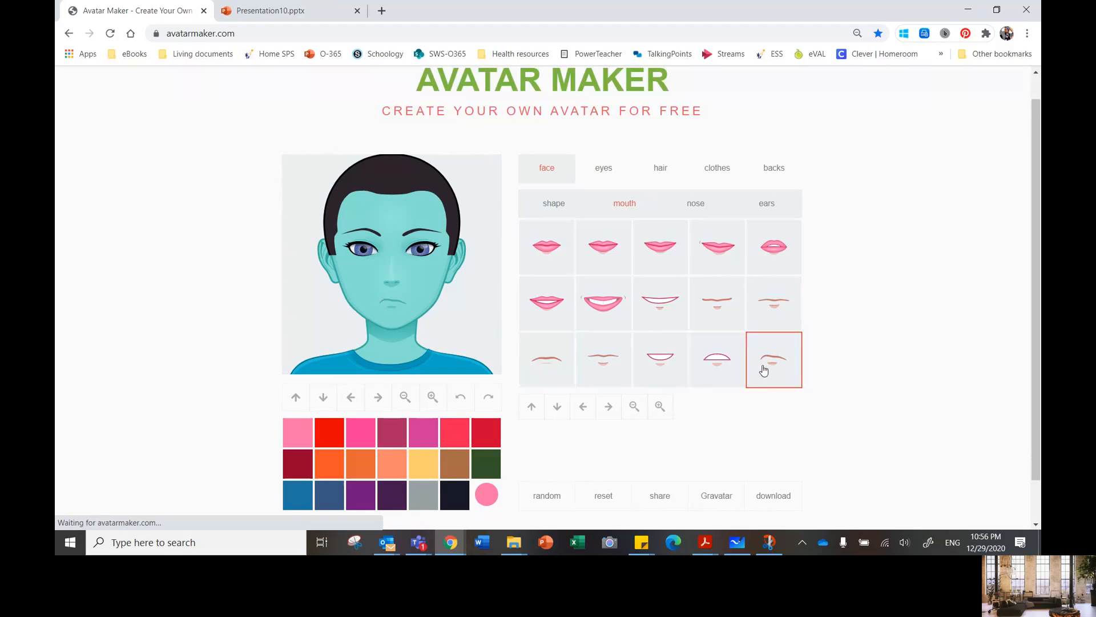
# Step: Try several eye shapes on the avatar and settle on the wide eyes with thick winged lashes
pyautogui.click(604, 170)
pyautogui.click(717, 366)
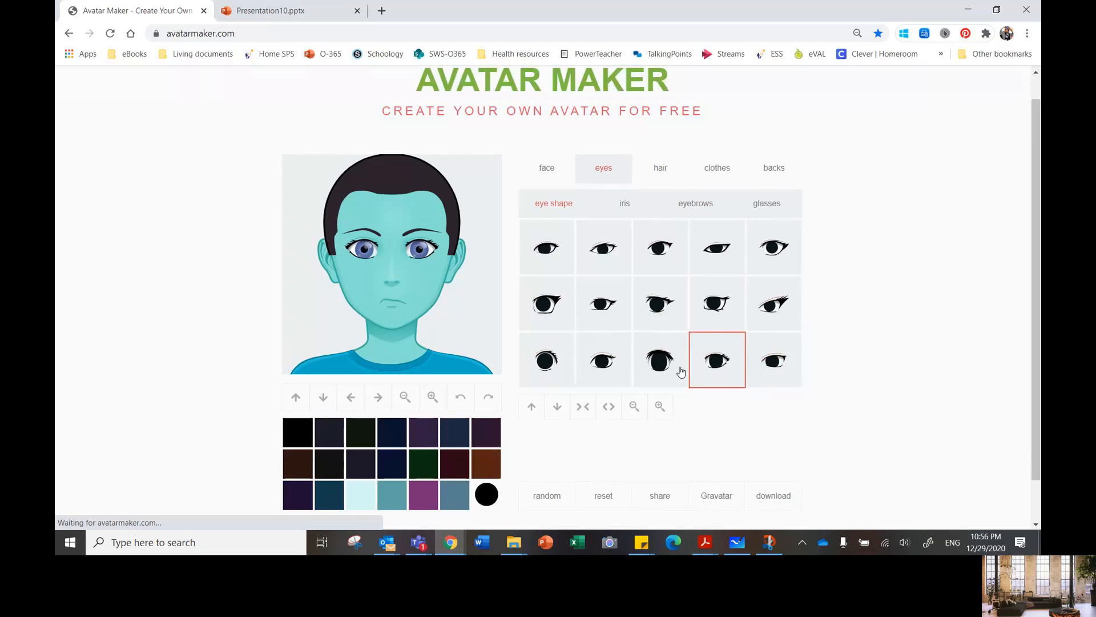
pyautogui.click(662, 372)
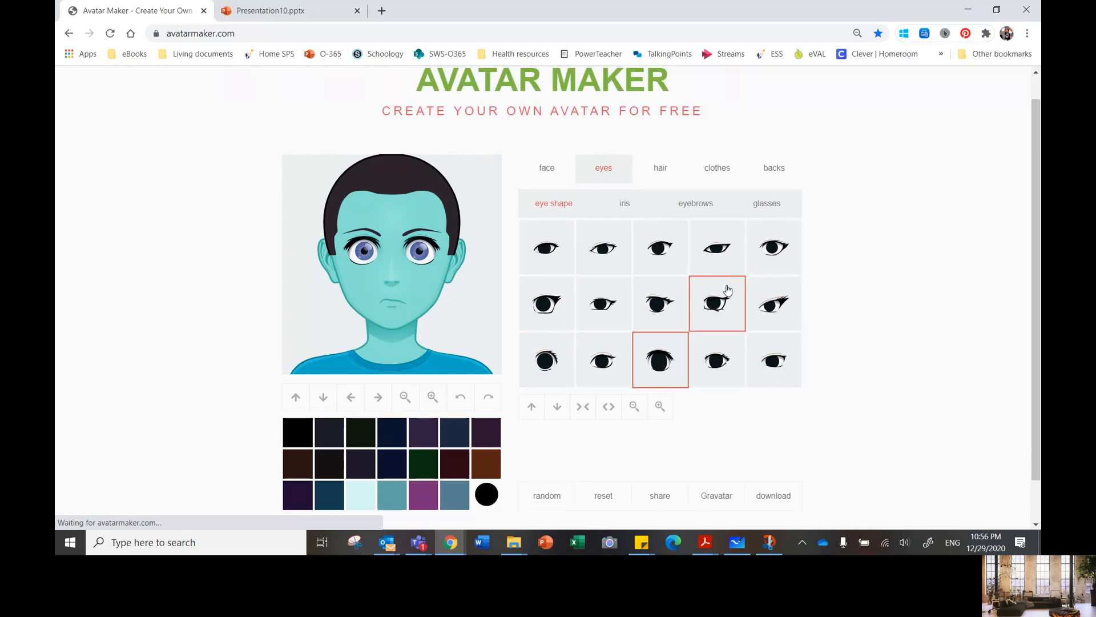
pyautogui.click(716, 314)
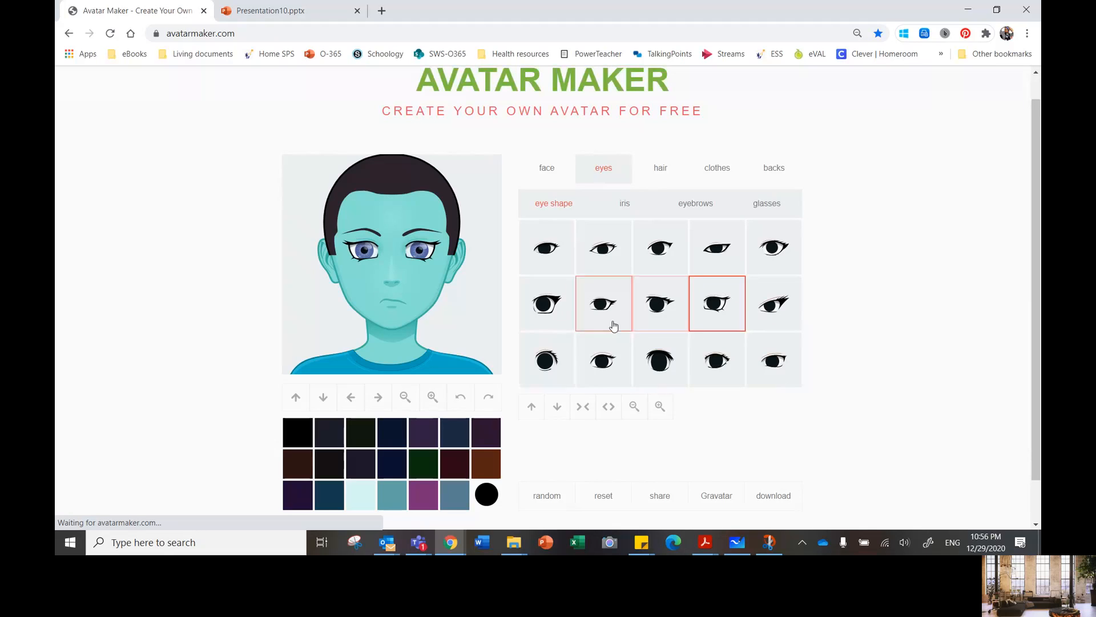
pyautogui.click(544, 304)
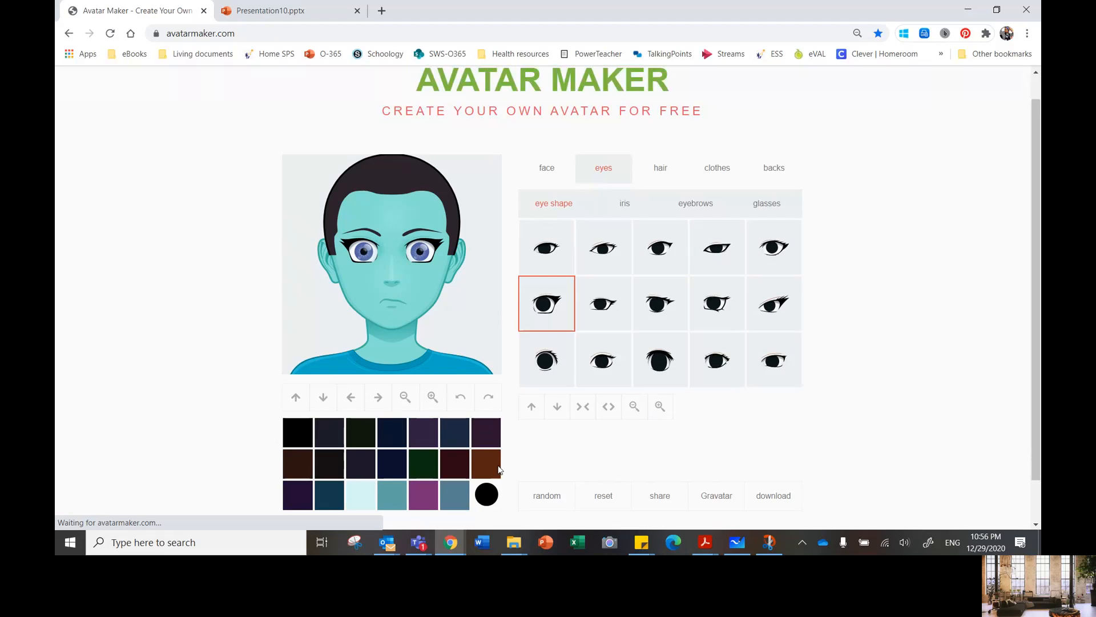
# Step: Compare the multicoloured iris, choose the second iris style, and give it the custom dark brown colour #1b1008
pyautogui.click(626, 211)
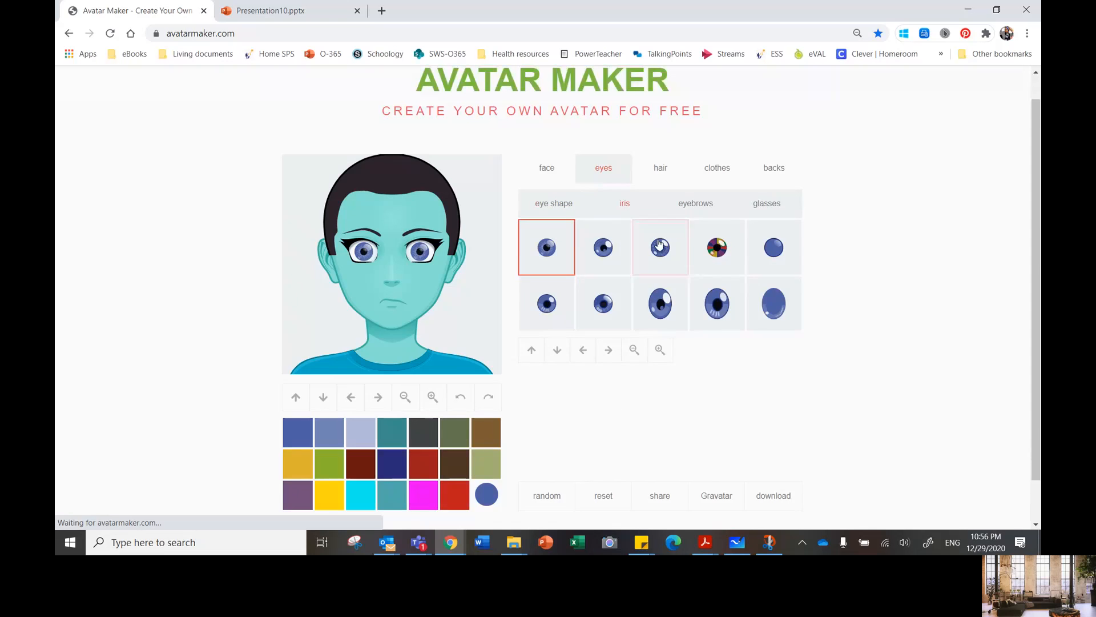
pyautogui.click(715, 257)
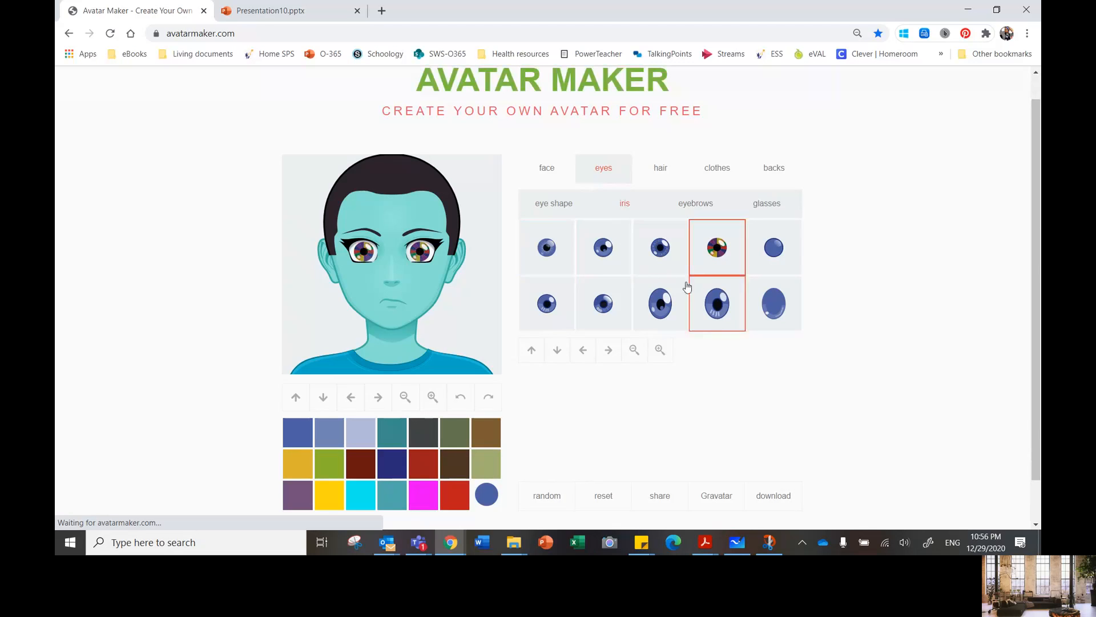
pyautogui.click(597, 260)
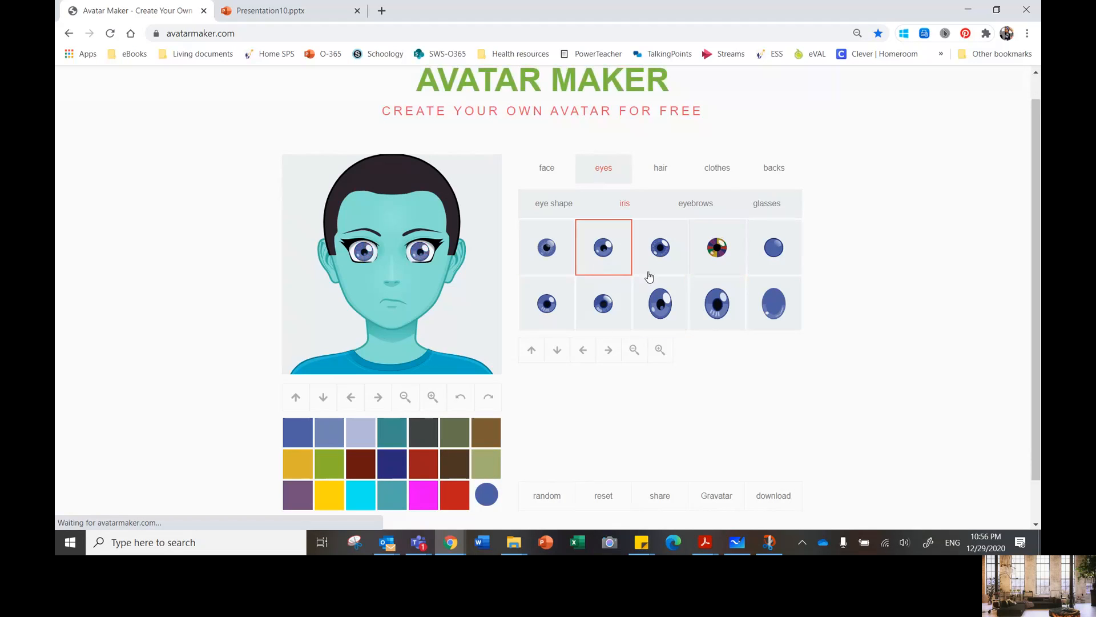
pyautogui.click(455, 463)
pyautogui.click(487, 494)
pyautogui.moveTo(550, 434)
pyautogui.mouseDown()
pyautogui.moveTo(519, 443)
pyautogui.moveTo(551, 445)
pyautogui.moveTo(543, 440)
pyautogui.mouseUp()
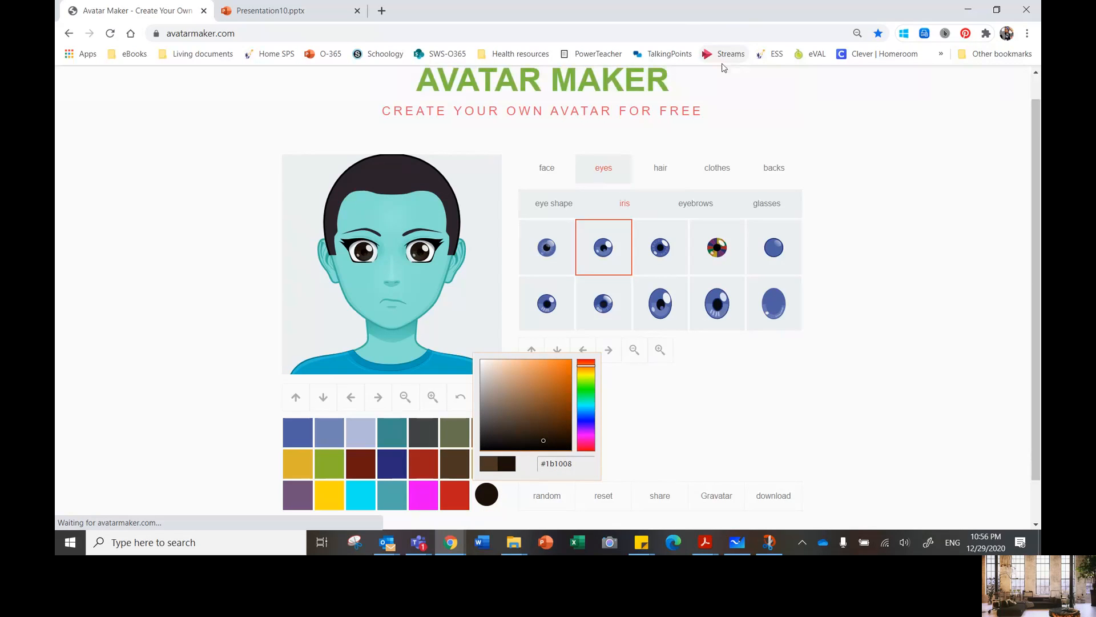
# Step: Try the avatar without any hair, and restore the short cropped hairstyle
pyautogui.click(661, 176)
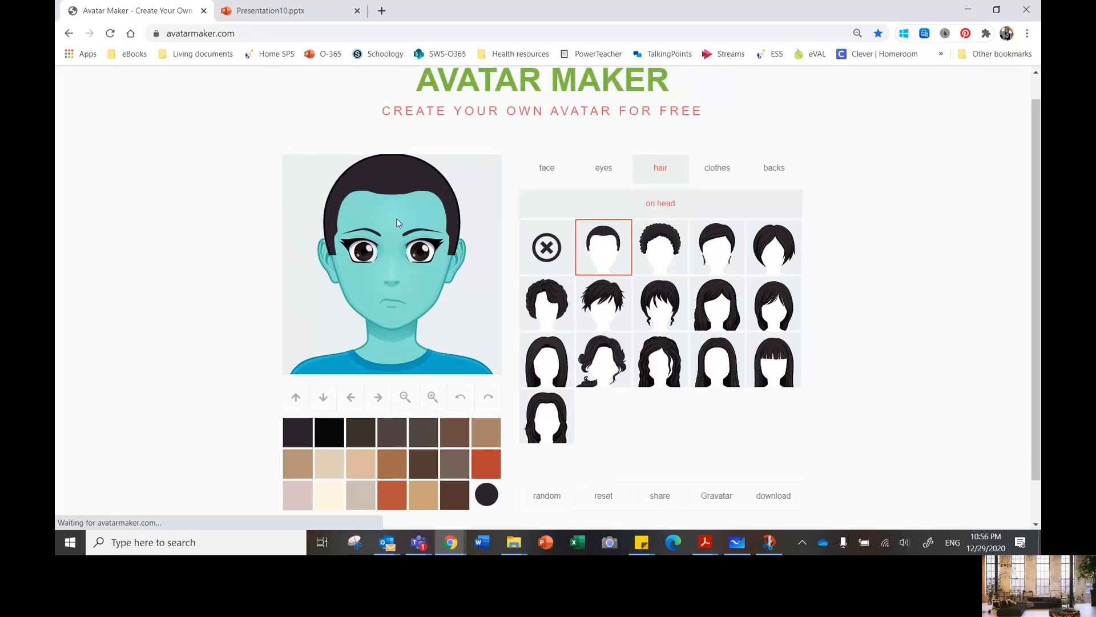
pyautogui.click(537, 250)
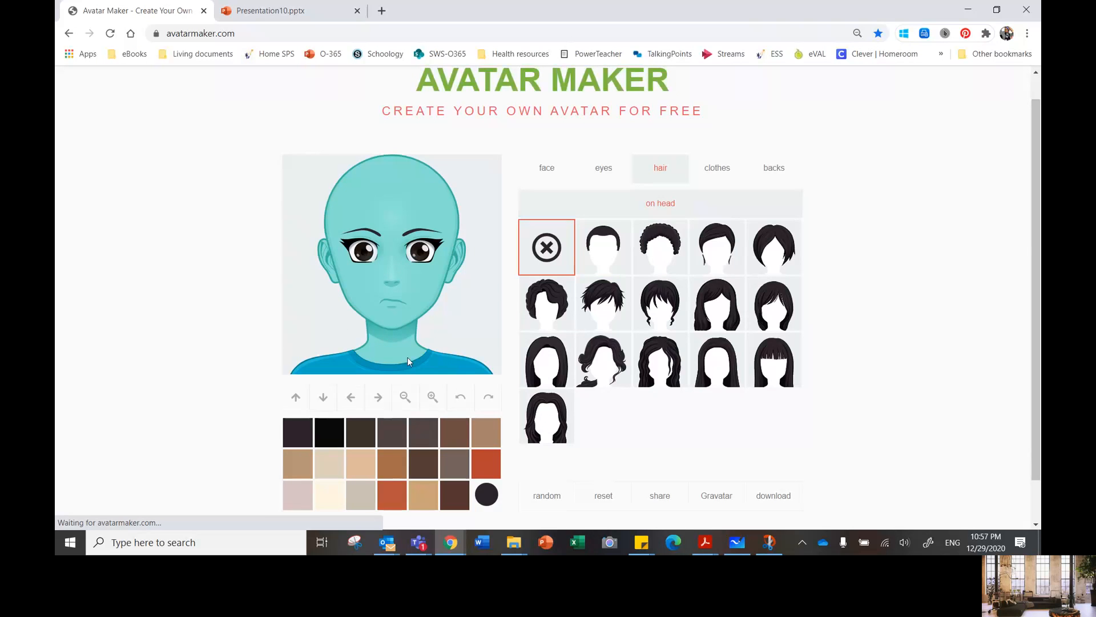
pyautogui.click(602, 258)
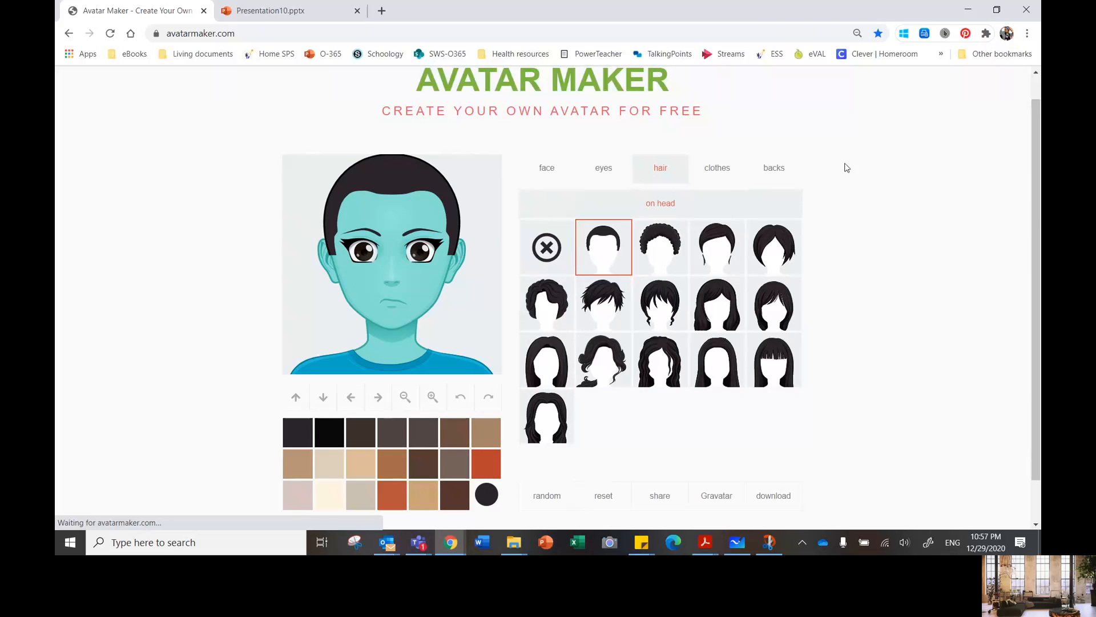
# Step: Compare the bow-tie shirt and the white-collared top on the avatar, and choose the blue top with the stand-up split collar
pyautogui.click(717, 168)
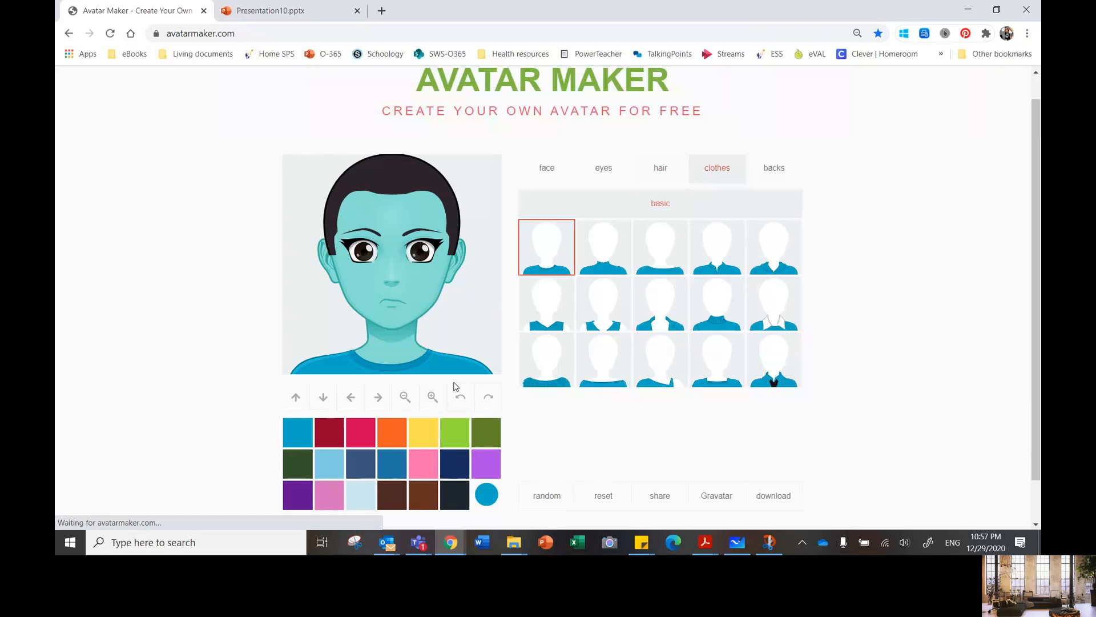
pyautogui.click(718, 268)
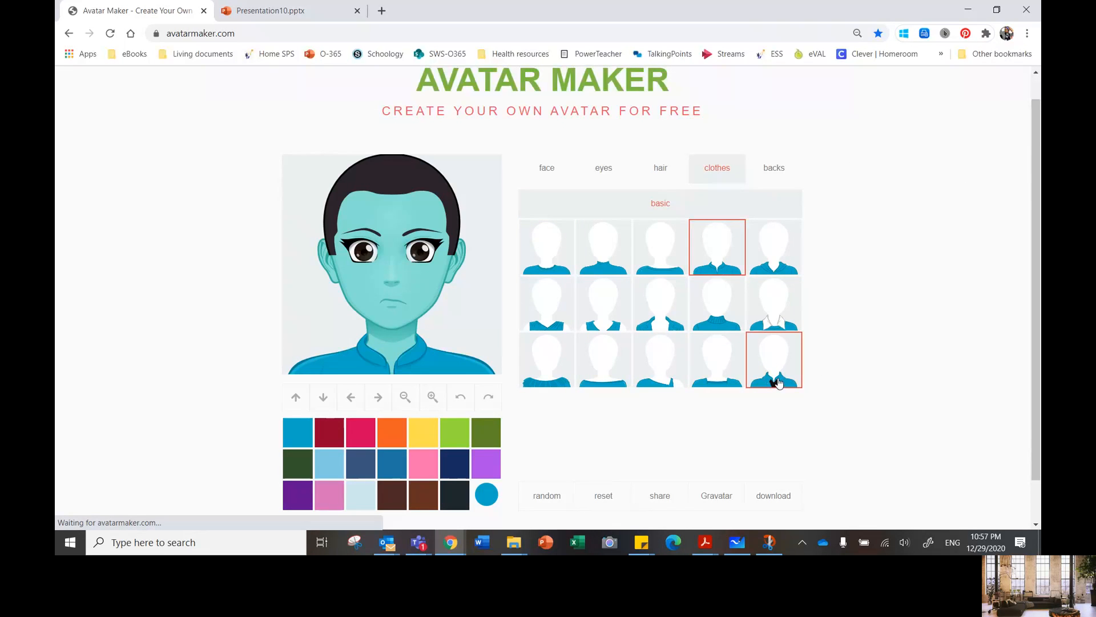
pyautogui.click(778, 382)
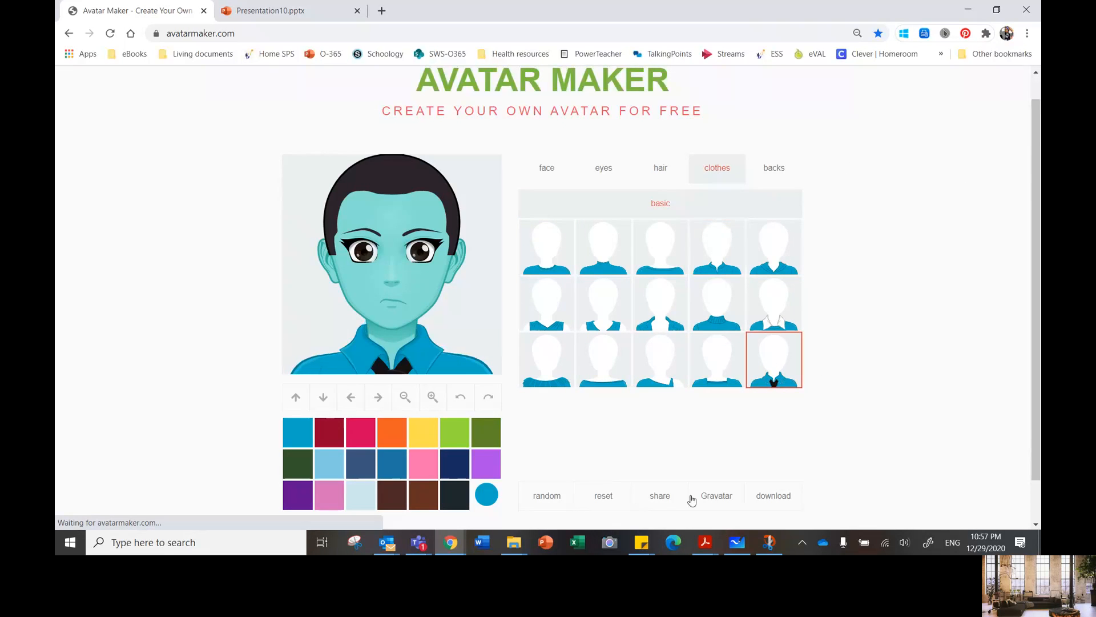
pyautogui.click(779, 315)
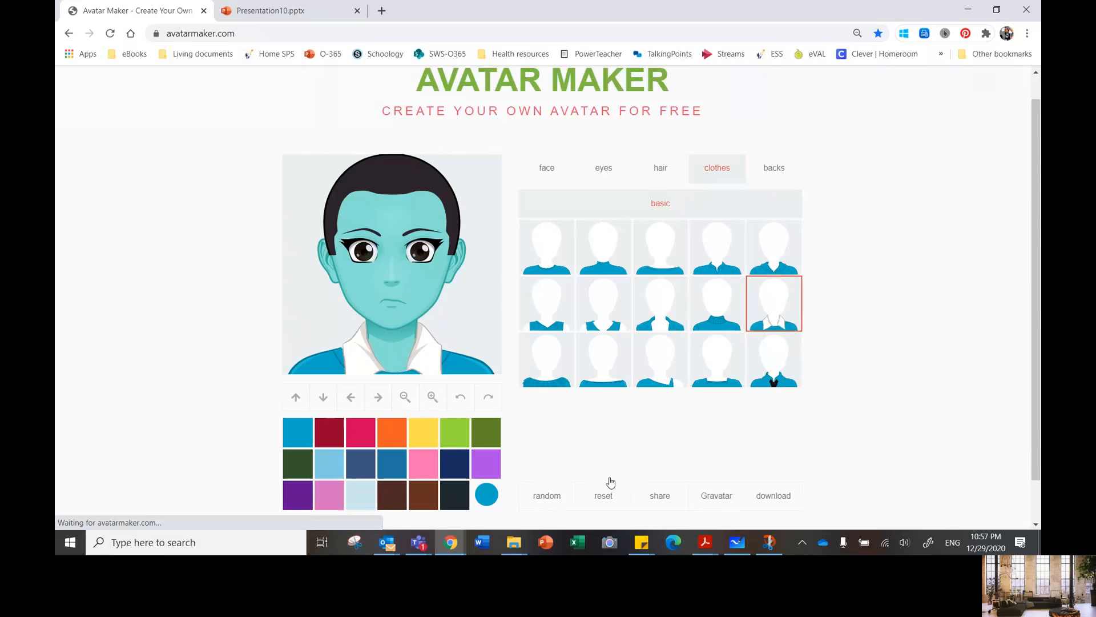
pyautogui.click(731, 263)
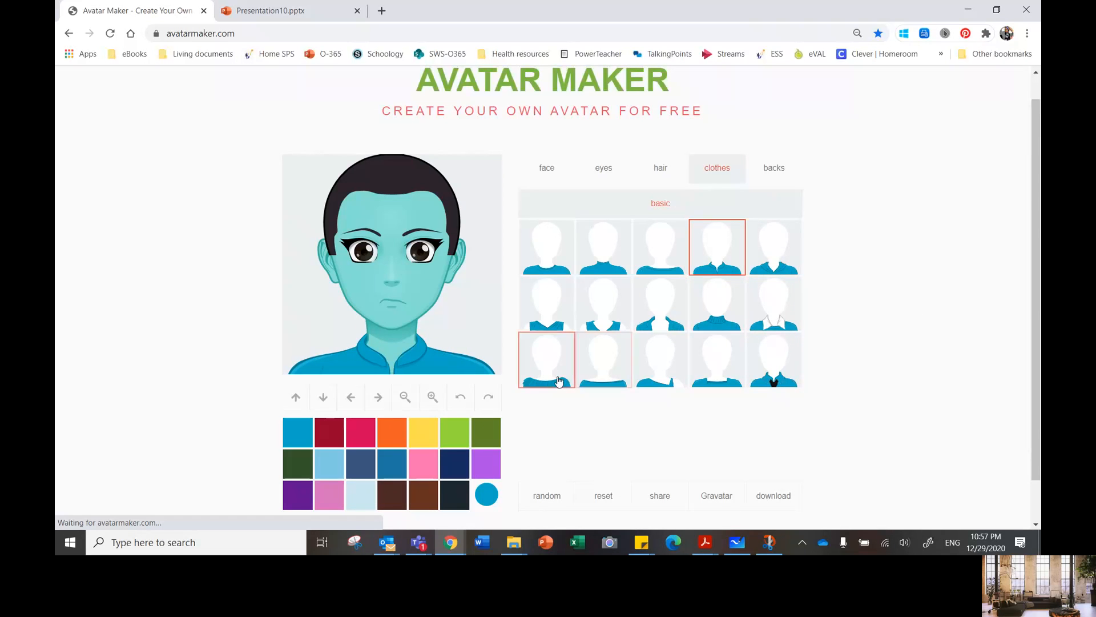
# Step: Try the open-jacket top, choose the top with the large white shirt collar, and give it the custom near-black colour #071011
pyautogui.click(669, 319)
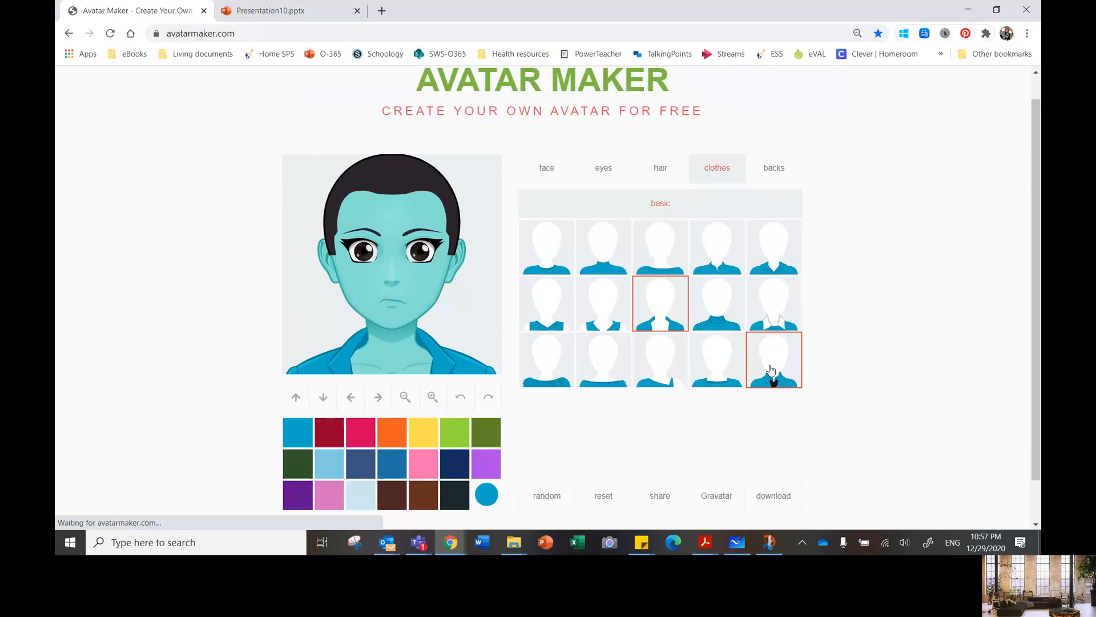
pyautogui.click(765, 307)
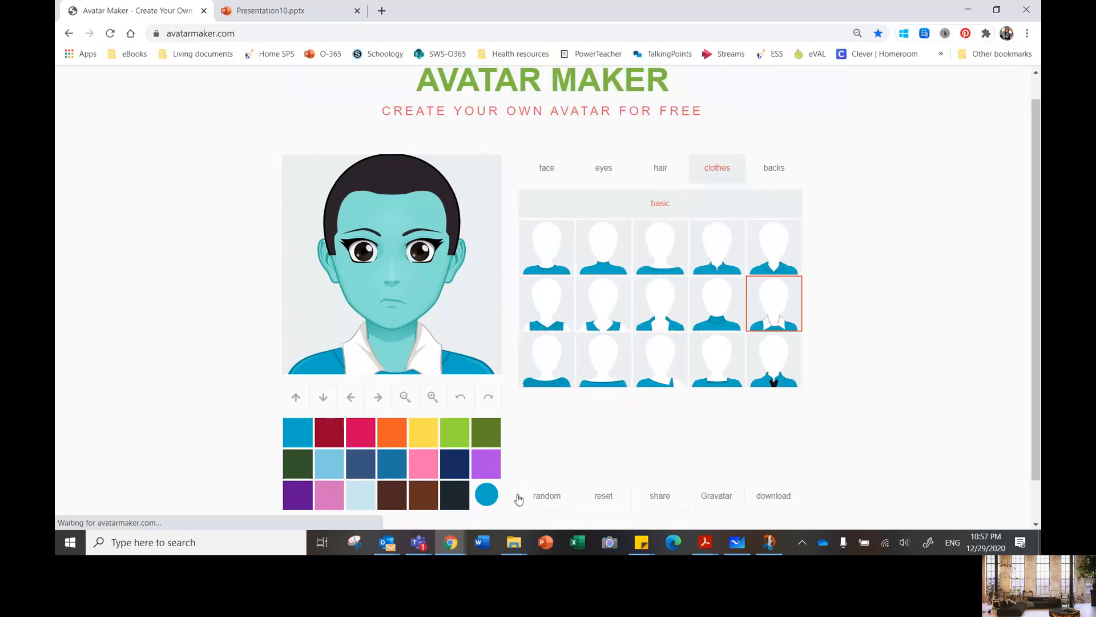
pyautogui.click(485, 497)
pyautogui.click(533, 445)
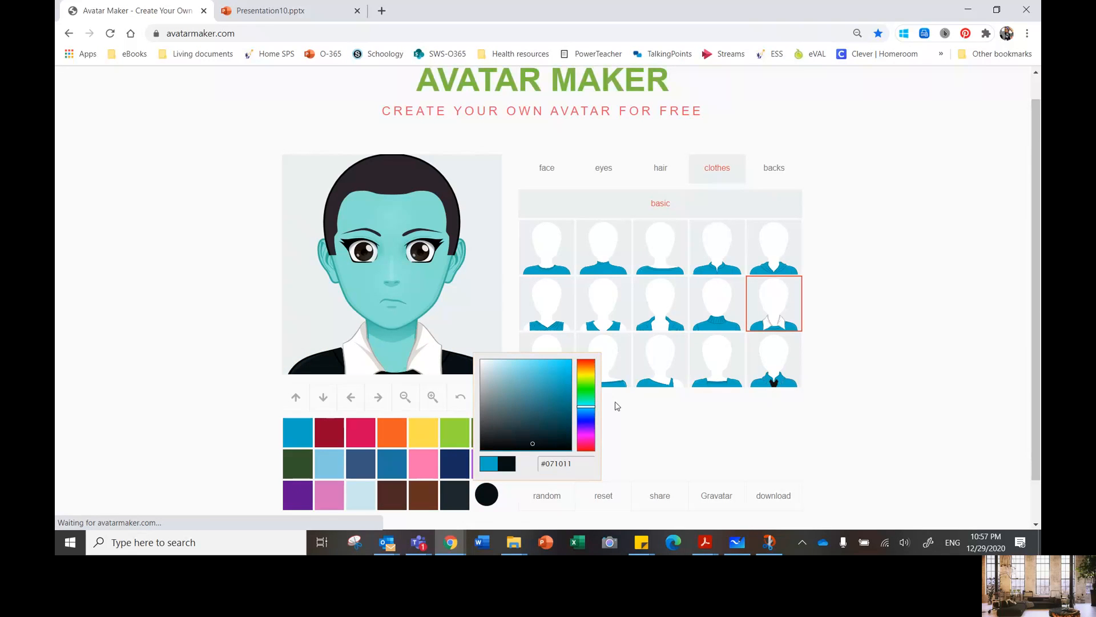
pyautogui.click(862, 471)
# Step: Give the avatar the concentric-circles background and try several custom shades, settling on the pale blue-grey #deeaec
pyautogui.click(774, 168)
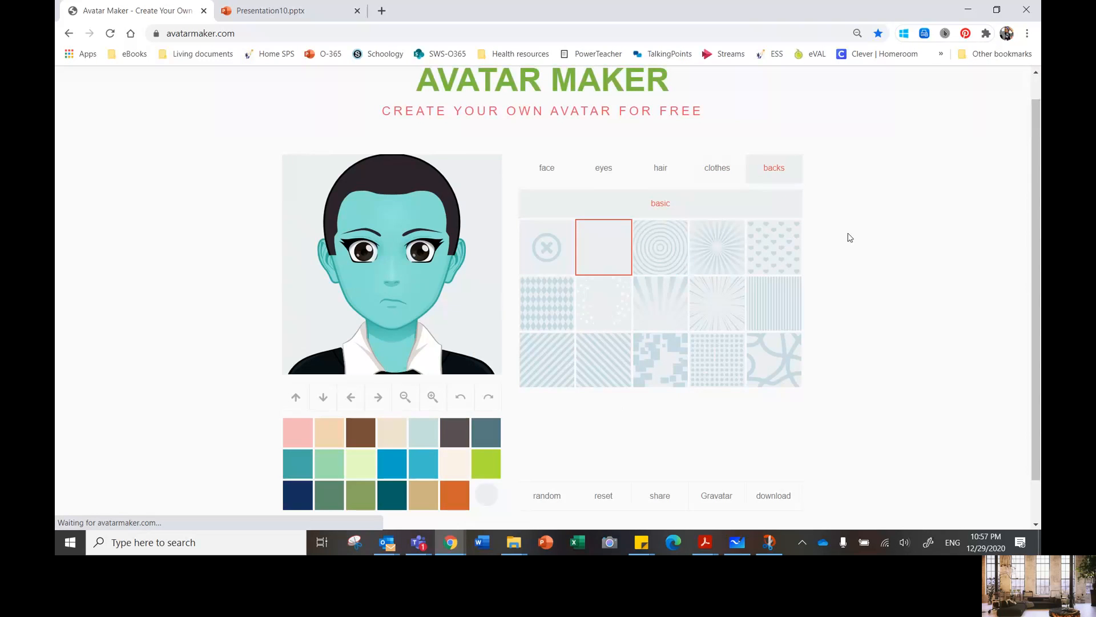
pyautogui.click(652, 253)
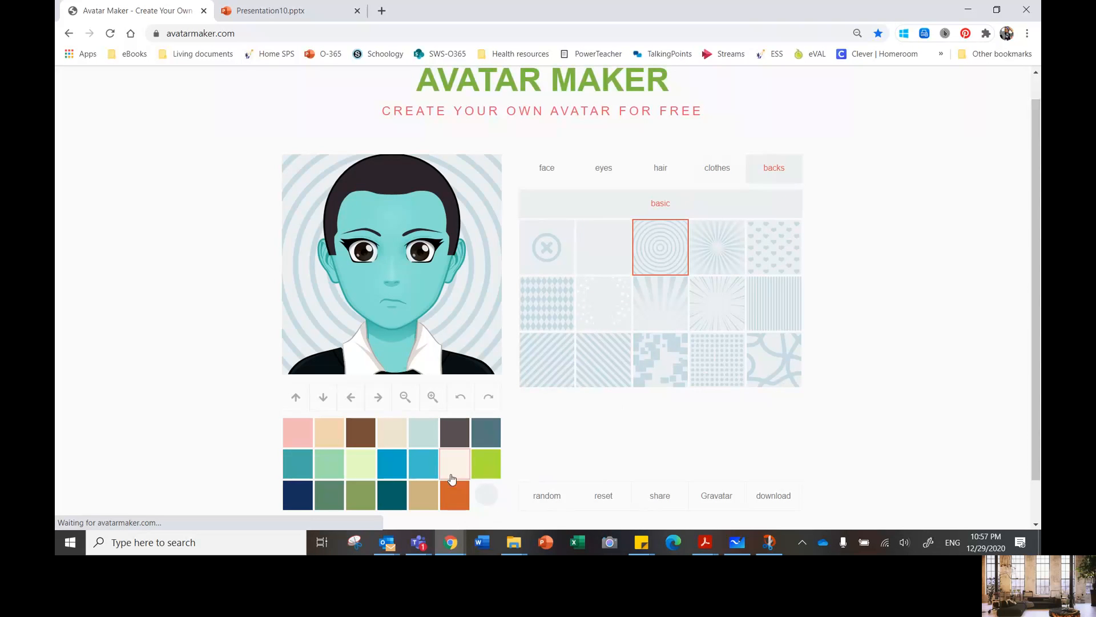
pyautogui.click(486, 494)
pyautogui.click(520, 436)
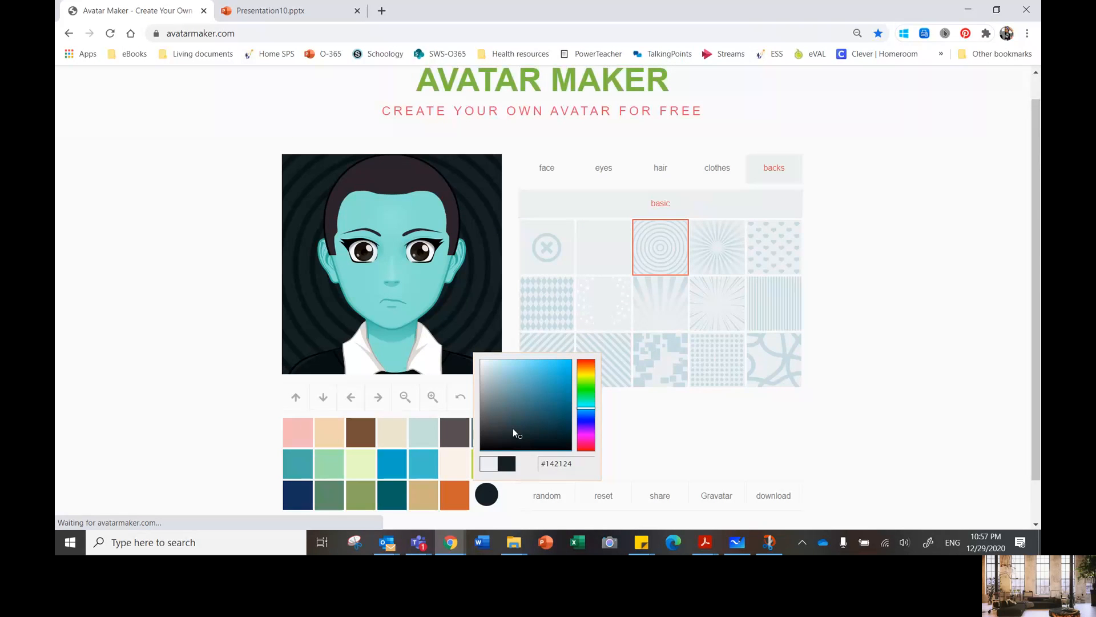
pyautogui.click(495, 405)
pyautogui.click(487, 377)
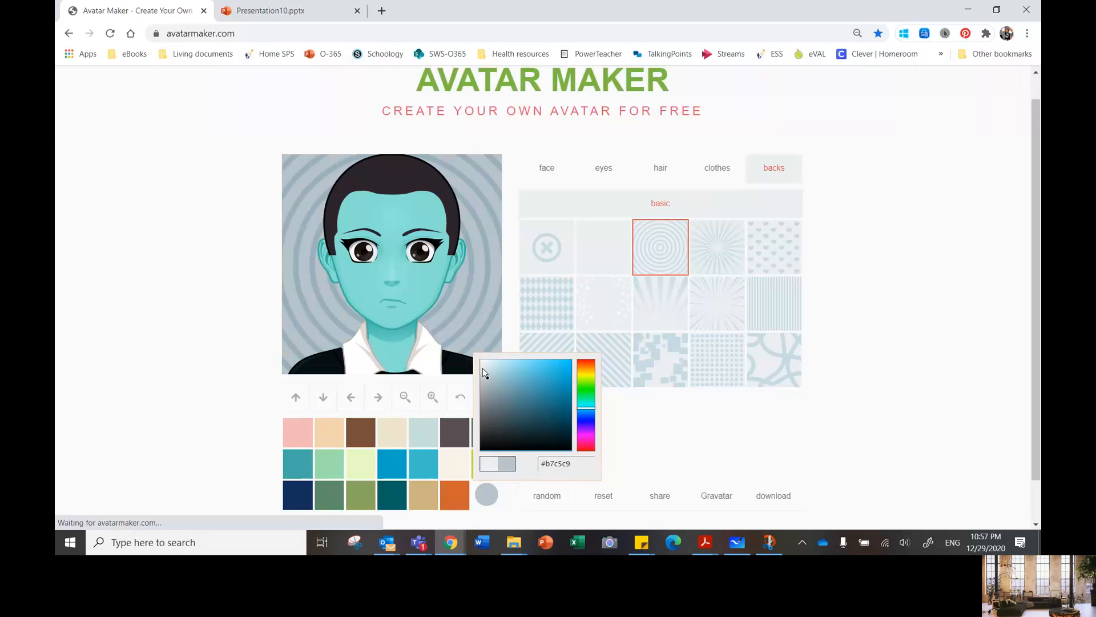
pyautogui.click(486, 365)
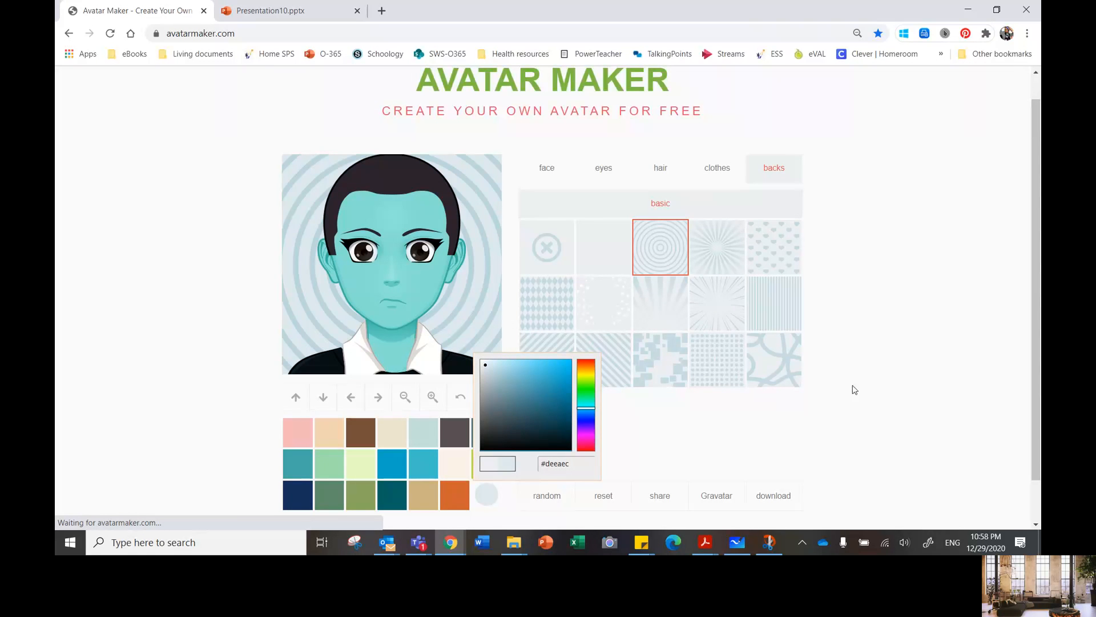
pyautogui.click(950, 194)
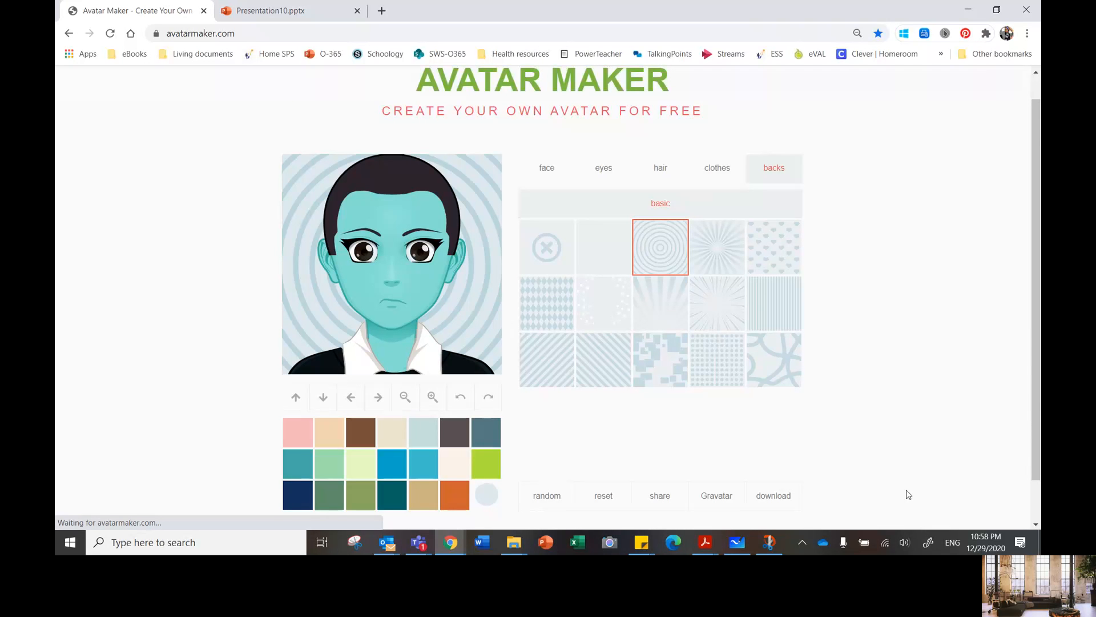
# Step: Take a fullscreen snip into Snip & Sketch and crop it to the avatar portrait
pyautogui.click(929, 542)
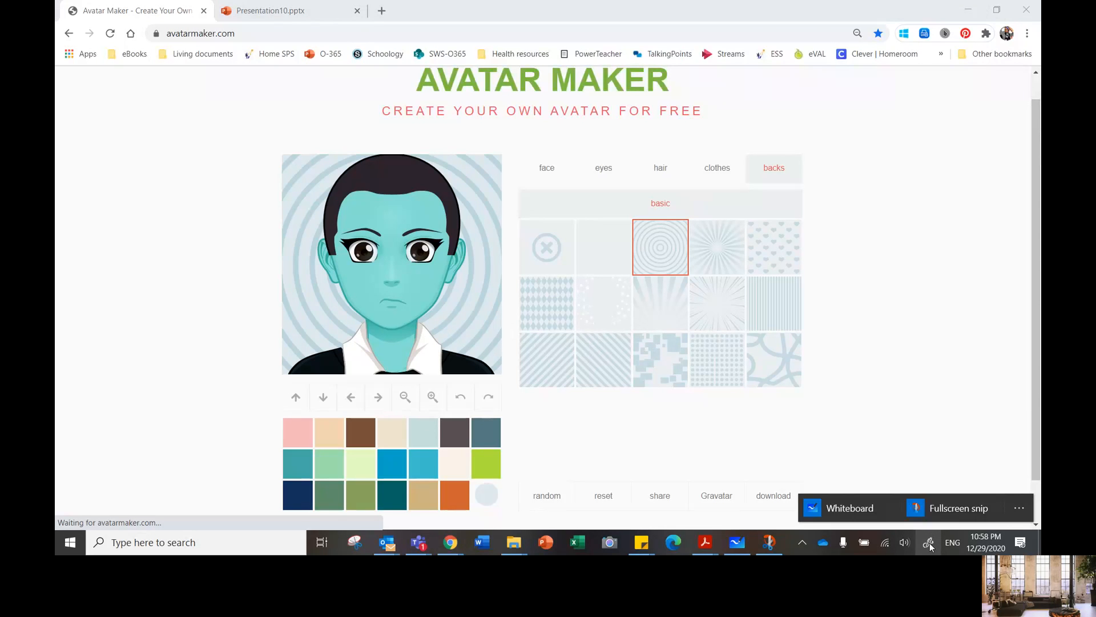
pyautogui.click(958, 510)
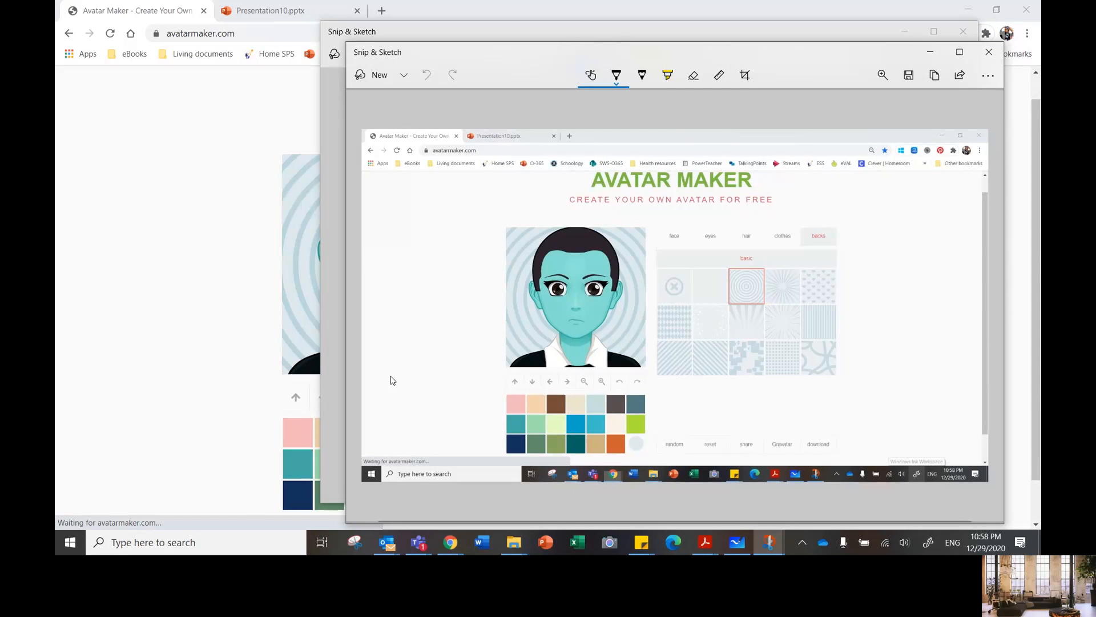
pyautogui.click(744, 75)
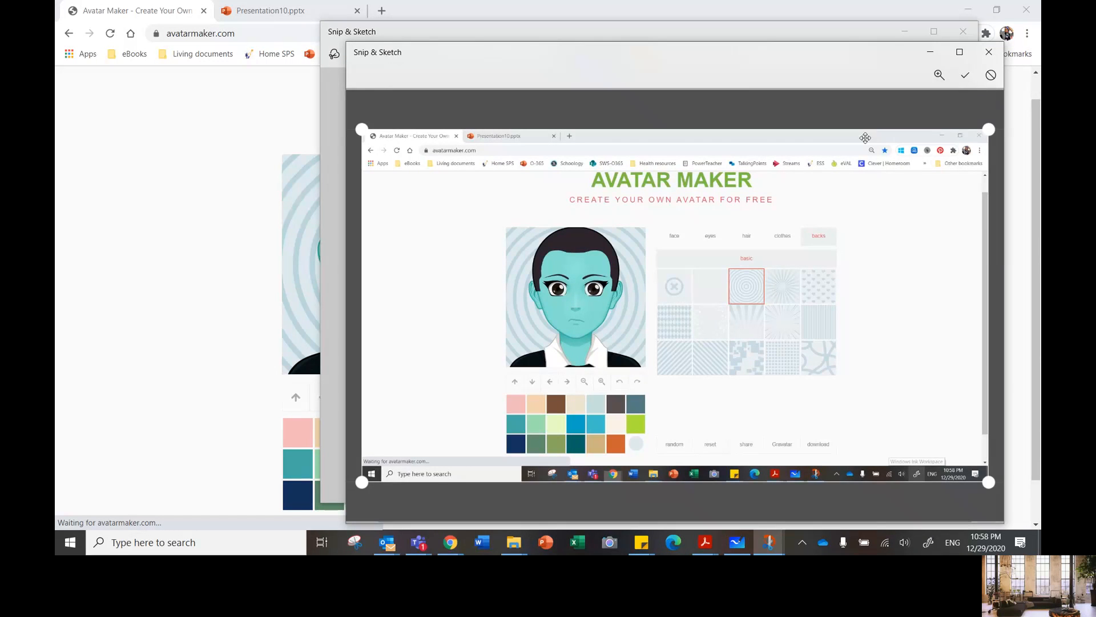
pyautogui.moveTo(992, 131)
pyautogui.mouseDown()
pyautogui.moveTo(690, 190)
pyautogui.moveTo(641, 223)
pyautogui.mouseUp()
pyautogui.moveTo(404, 135); pyautogui.dragTo(631, 132)
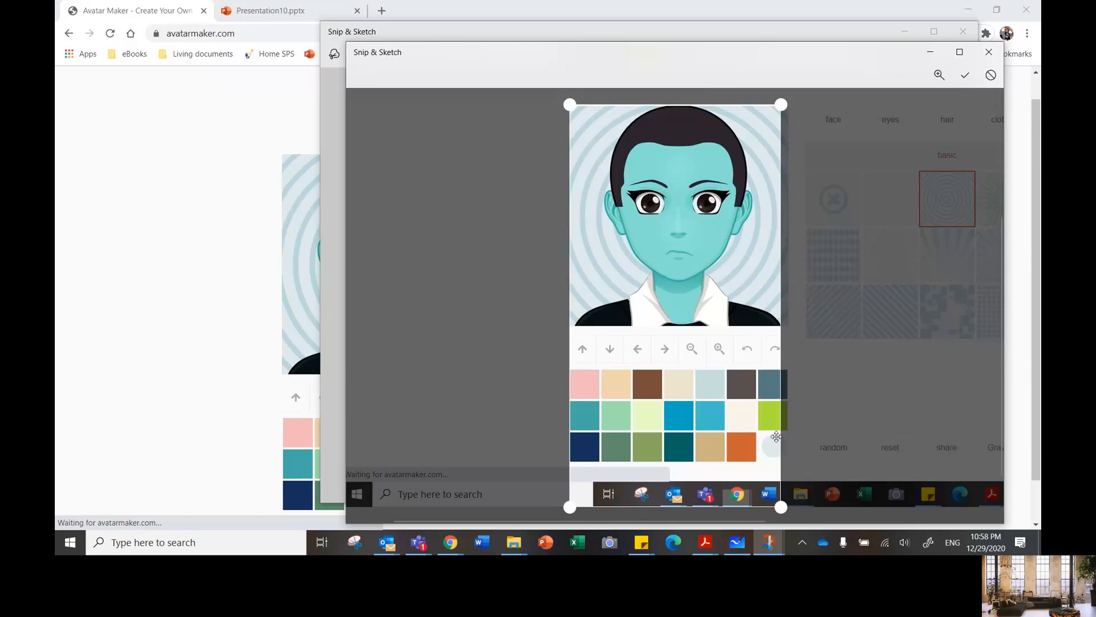
pyautogui.moveTo(780, 506); pyautogui.dragTo(788, 333)
pyautogui.moveTo(567, 189); pyautogui.dragTo(566, 172)
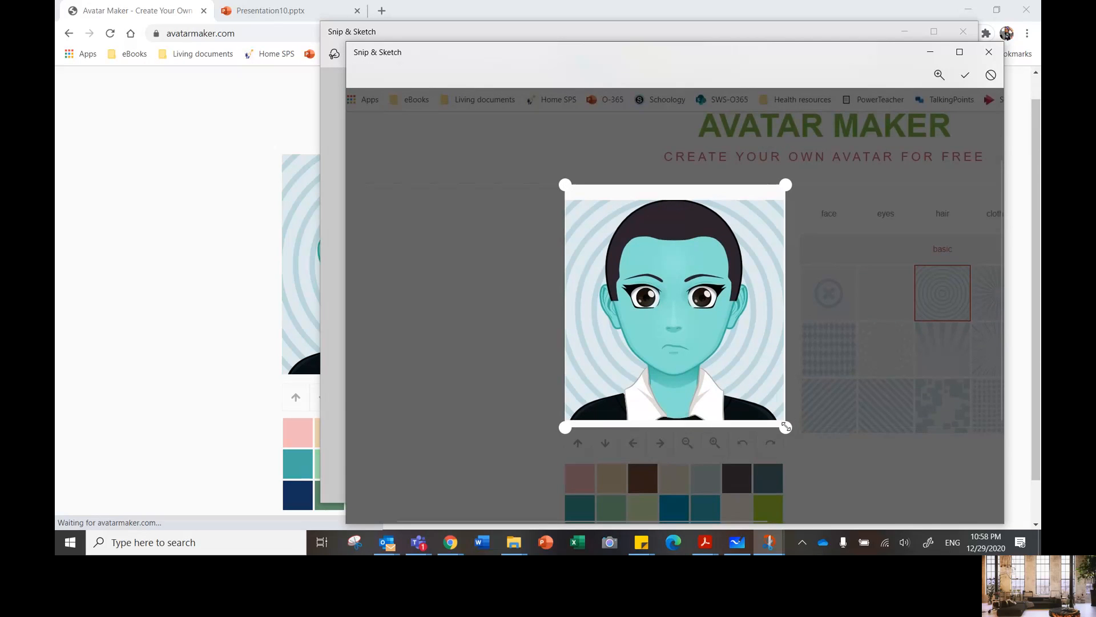
pyautogui.moveTo(786, 427); pyautogui.dragTo(787, 419)
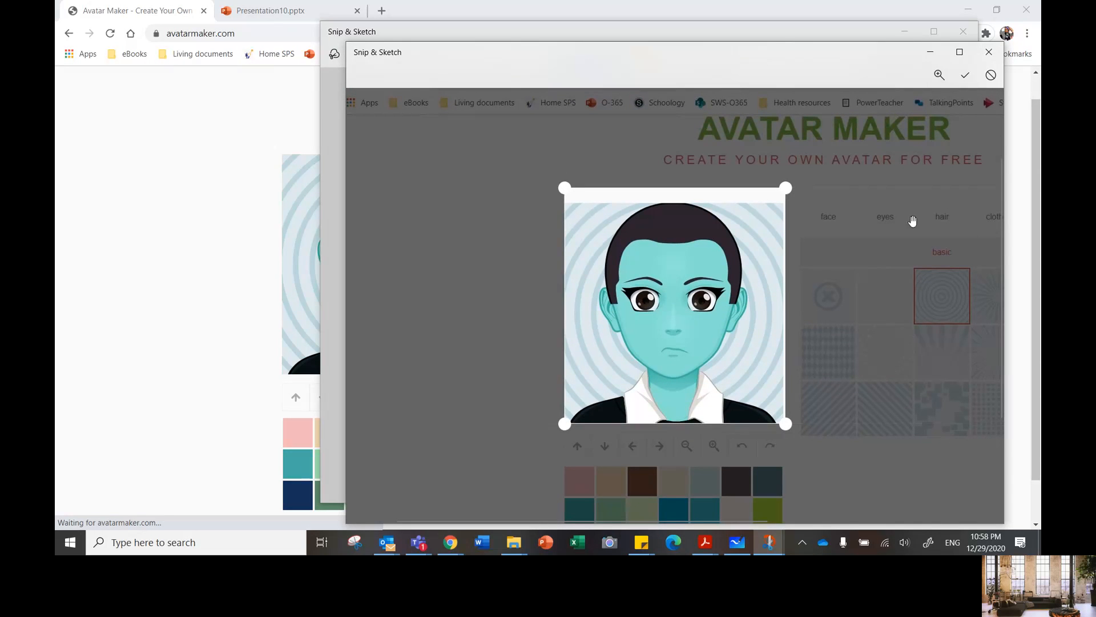
pyautogui.click(964, 76)
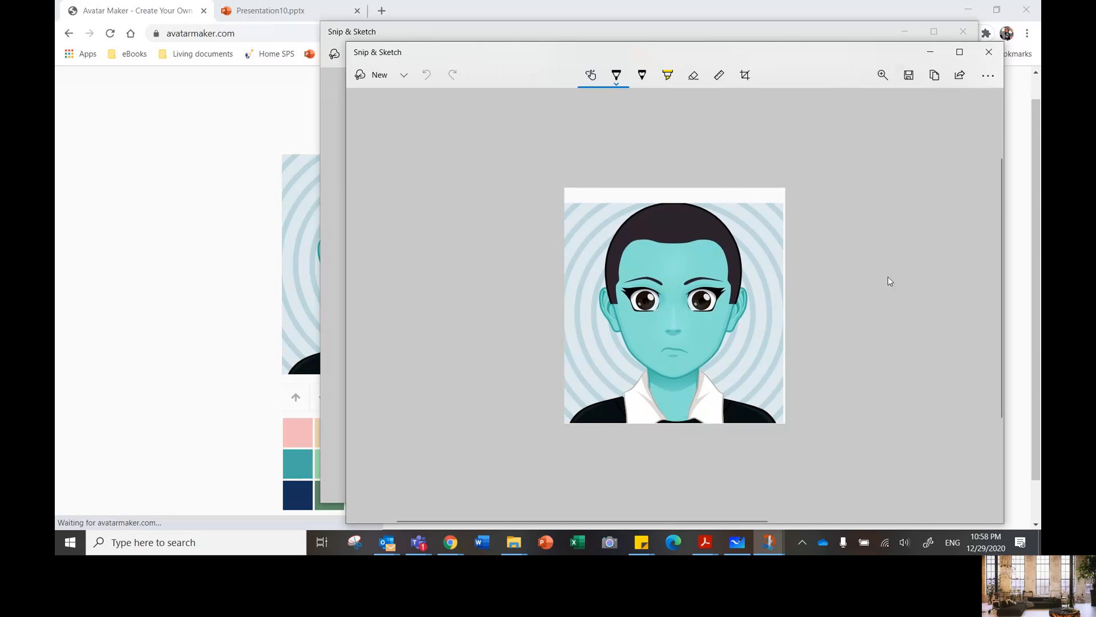
# Step: Set the ballpoint pen to black with a thicker stroke
pyautogui.click(616, 76)
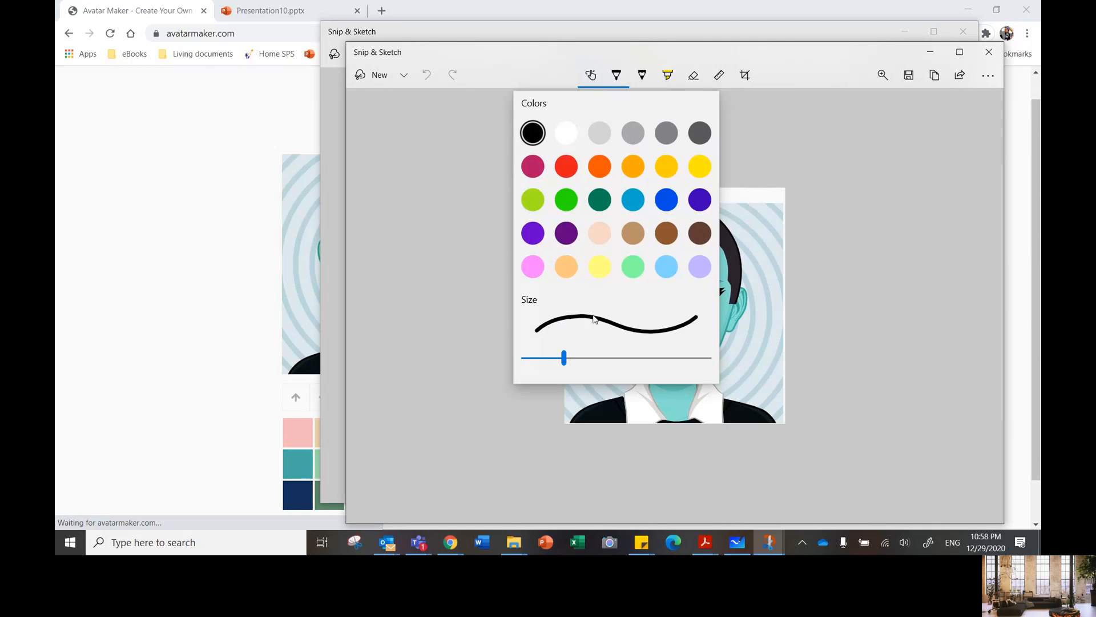
pyautogui.moveTo(564, 358); pyautogui.dragTo(597, 357)
pyautogui.click(612, 329)
pyautogui.click(618, 78)
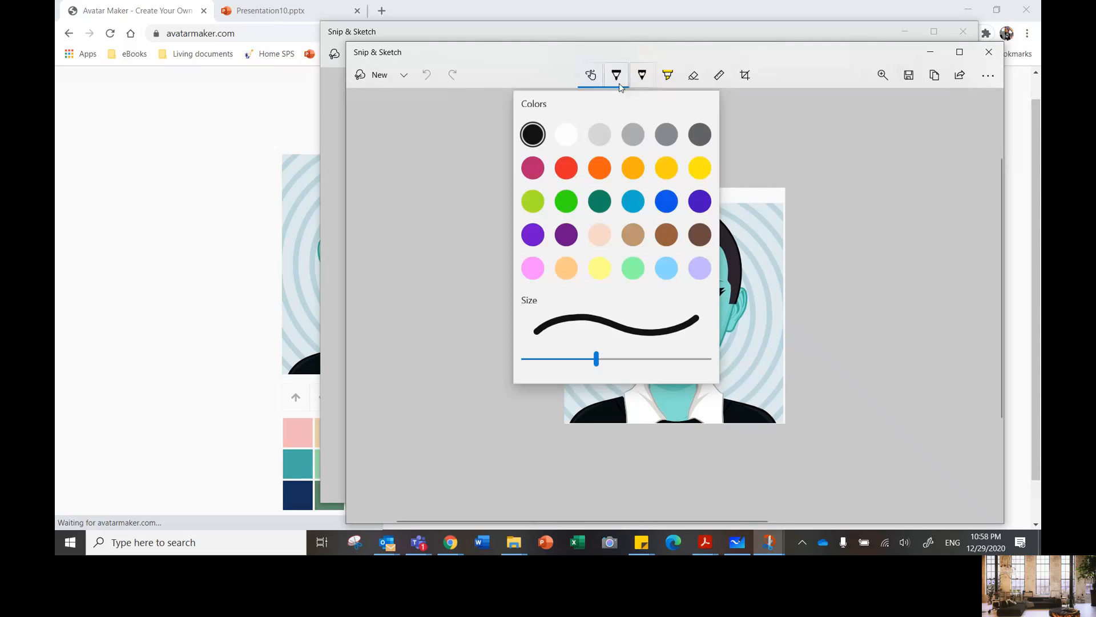
pyautogui.click(534, 136)
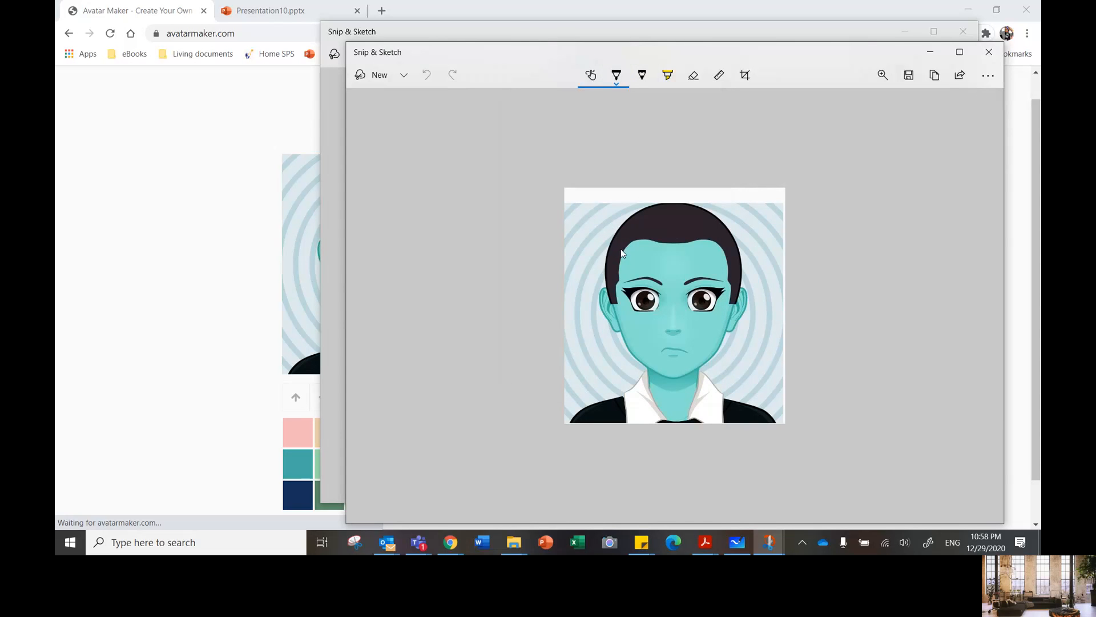
# Step: Draw short black curl strokes along the avatar's hairline across the forehead and down both temples
pyautogui.moveTo(618, 245); pyautogui.dragTo(626, 253)
pyautogui.click(677, 243)
pyautogui.click(708, 236)
pyautogui.click(718, 241)
pyautogui.click(728, 252)
pyautogui.click(727, 262)
pyautogui.click(621, 258)
pyautogui.click(620, 269)
# Step: Draw short black curl strokes around the hair's outer edge, over the crown and down both sides, and extend both sideburns
pyautogui.click(607, 257)
pyautogui.click(611, 233)
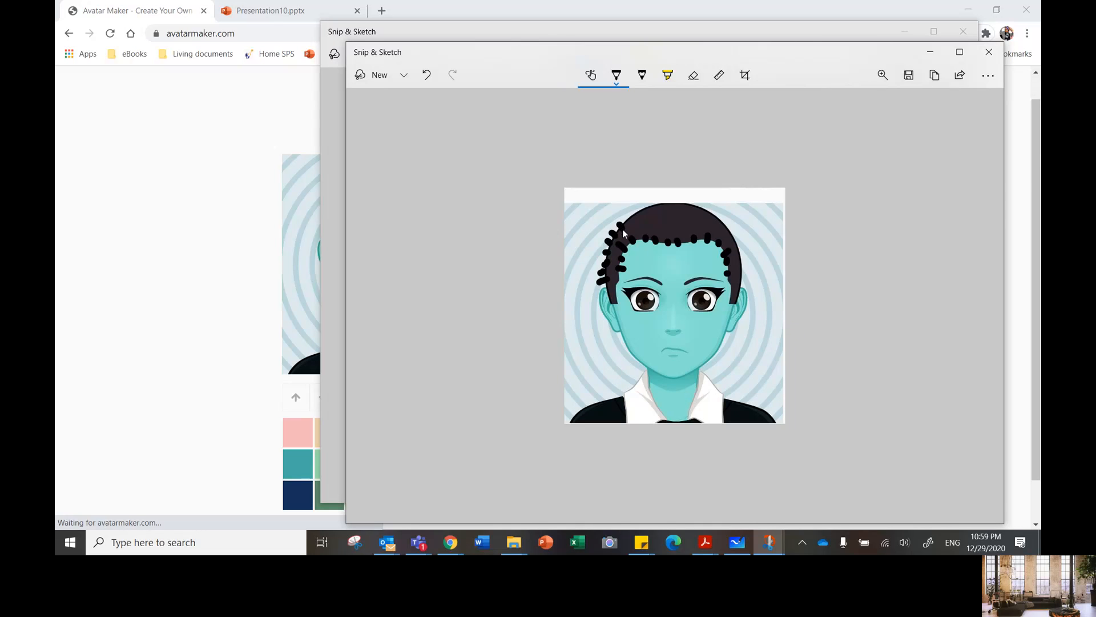
pyautogui.click(650, 199)
pyautogui.click(656, 200)
pyautogui.click(662, 200)
pyautogui.click(677, 198)
pyautogui.click(685, 200)
pyautogui.click(669, 198)
pyautogui.click(692, 203)
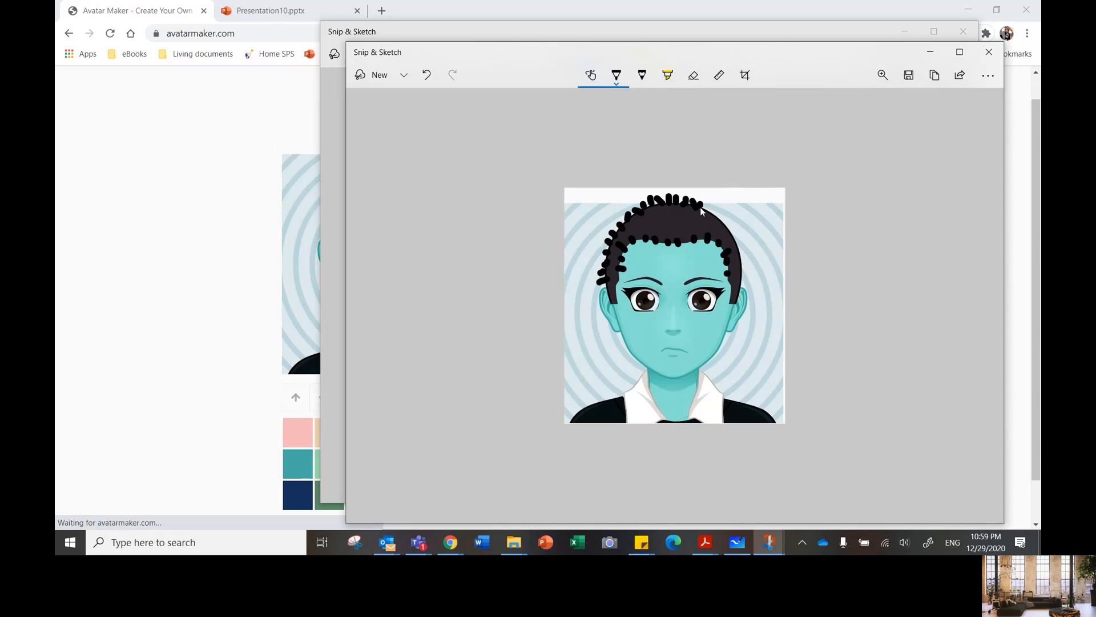
pyautogui.click(709, 205)
pyautogui.click(715, 212)
pyautogui.click(722, 217)
pyautogui.click(727, 221)
pyautogui.click(731, 229)
pyautogui.click(739, 238)
pyautogui.click(739, 248)
pyautogui.click(742, 258)
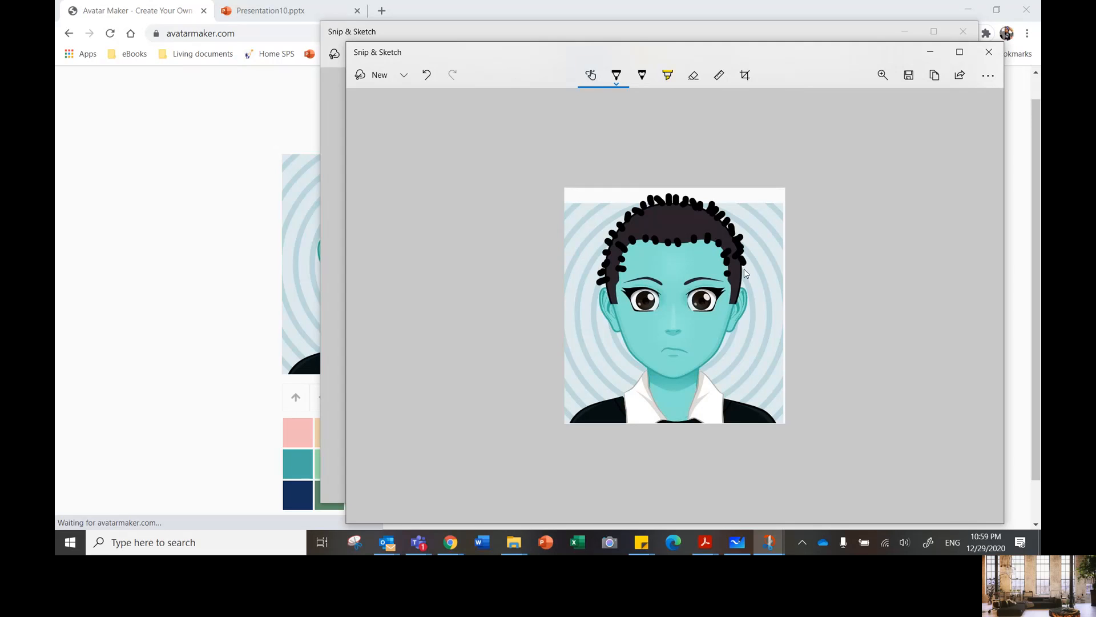
pyautogui.click(744, 270)
pyautogui.moveTo(742, 280); pyautogui.dragTo(736, 282)
pyautogui.click(737, 287)
pyautogui.moveTo(615, 307); pyautogui.dragTo(615, 315)
pyautogui.moveTo(735, 305); pyautogui.dragTo(734, 312)
# Step: Start saving the edited snip and browse to the Graphics folder on the Desktop as its destination
pyautogui.hotkey('ctrl', 's')
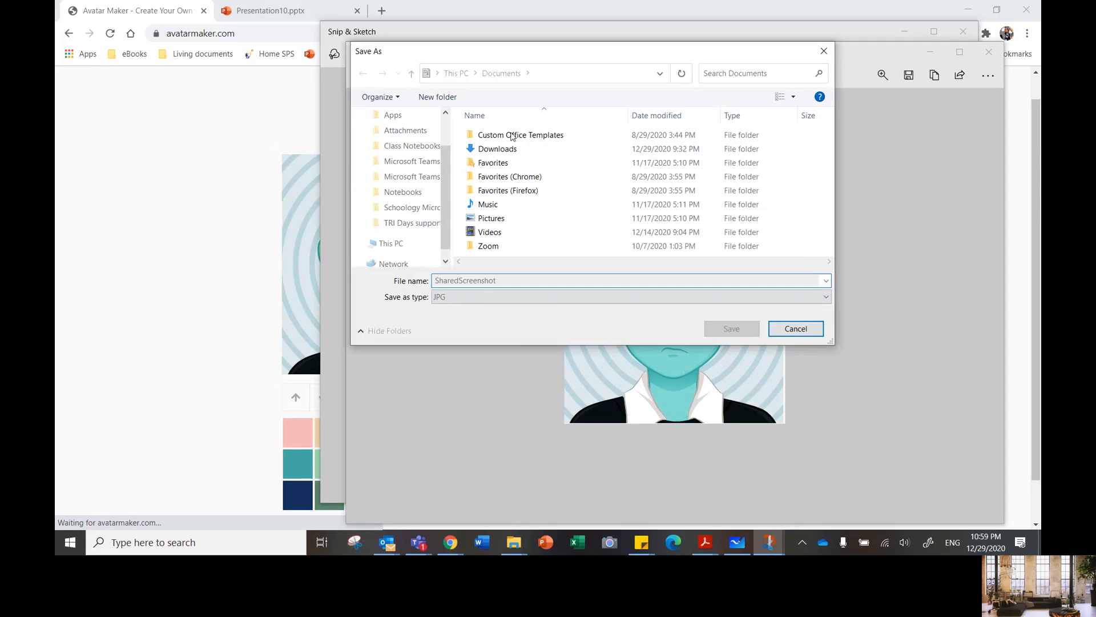
pyautogui.scroll(1, 441, 159)
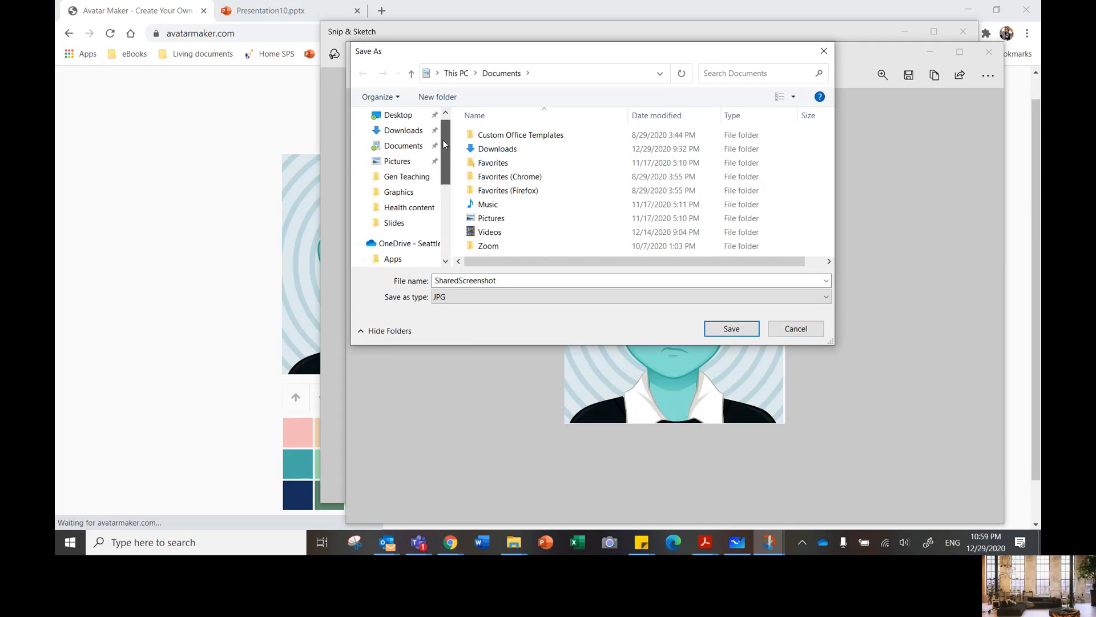
pyautogui.scroll(-5, 400, 117)
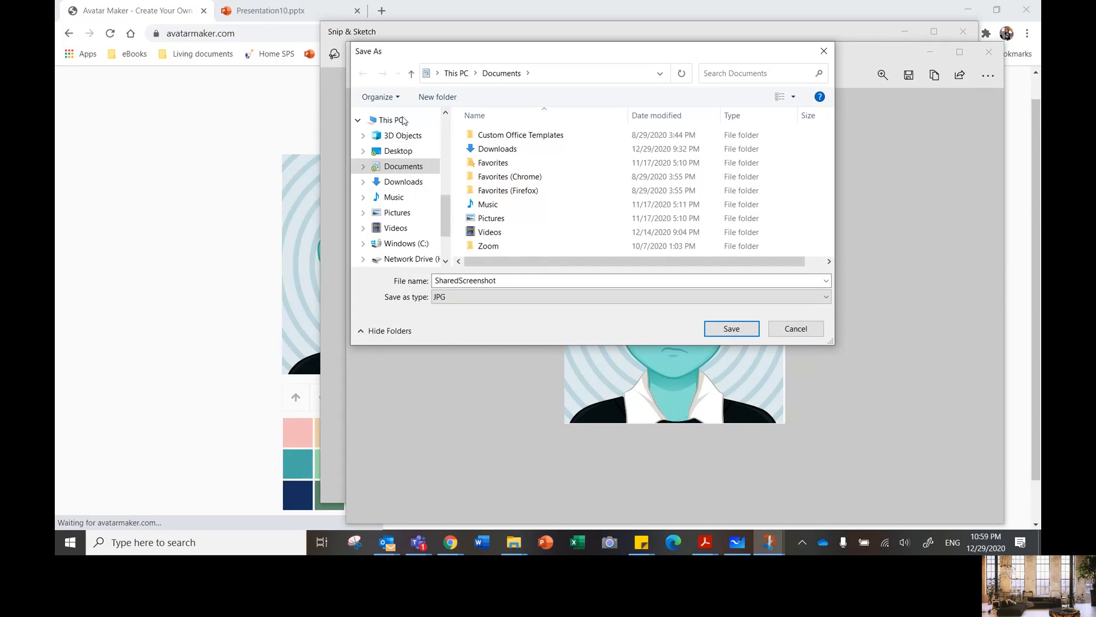
pyautogui.click(400, 119)
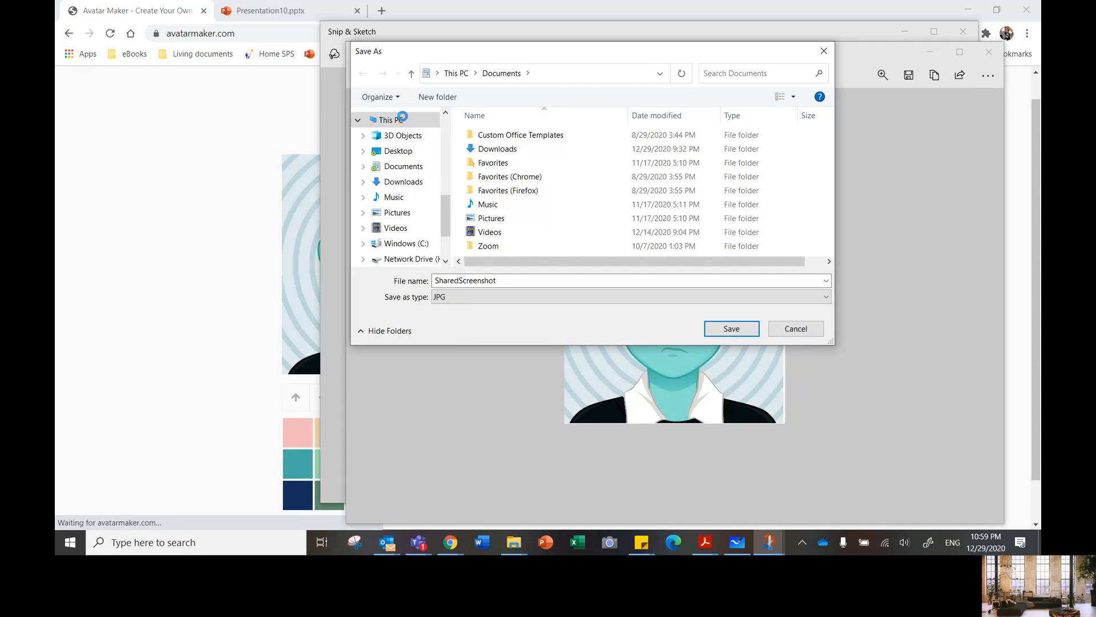
pyautogui.click(407, 151)
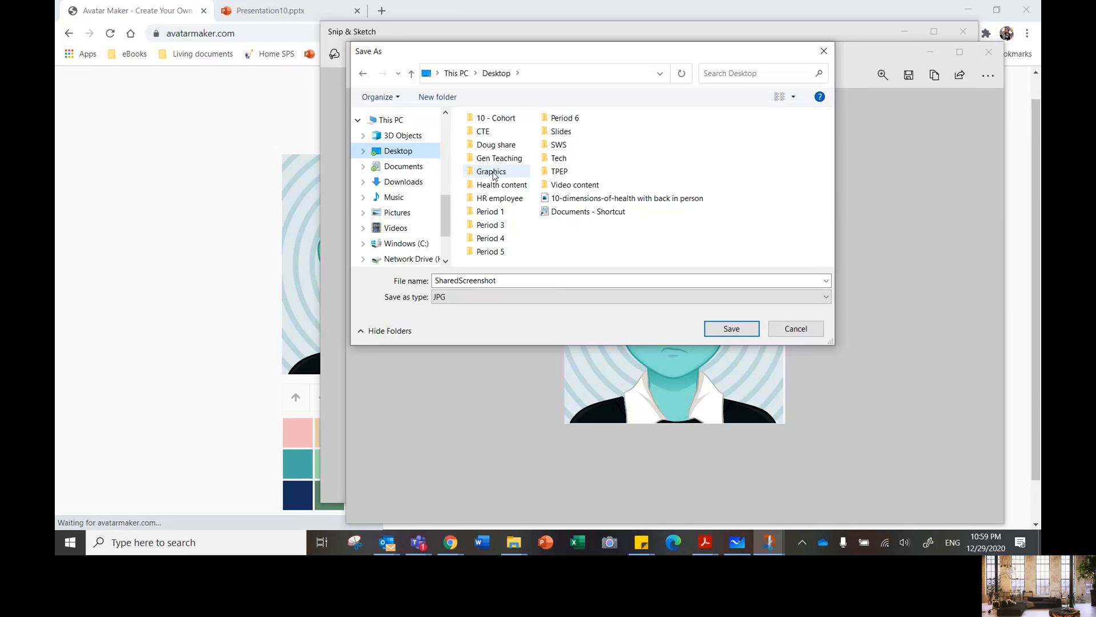
pyautogui.click(493, 173)
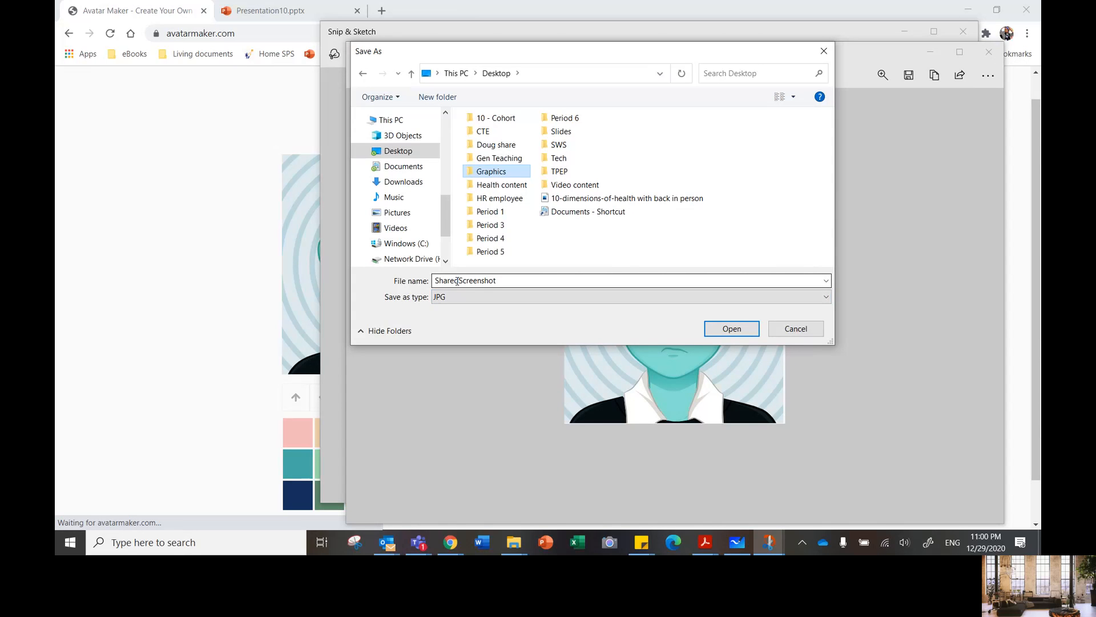
# Step: Change the file name of the snip being saved to 01111SharedScreenshot
pyautogui.doubleClick(437, 280)
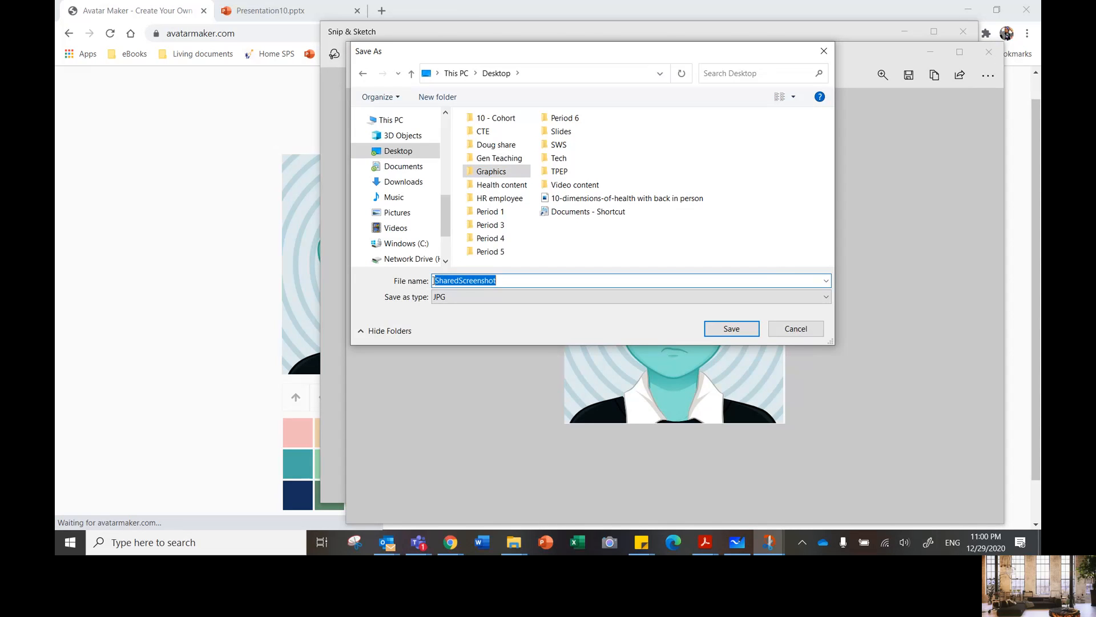
pyautogui.click(434, 280)
pyautogui.write('0')
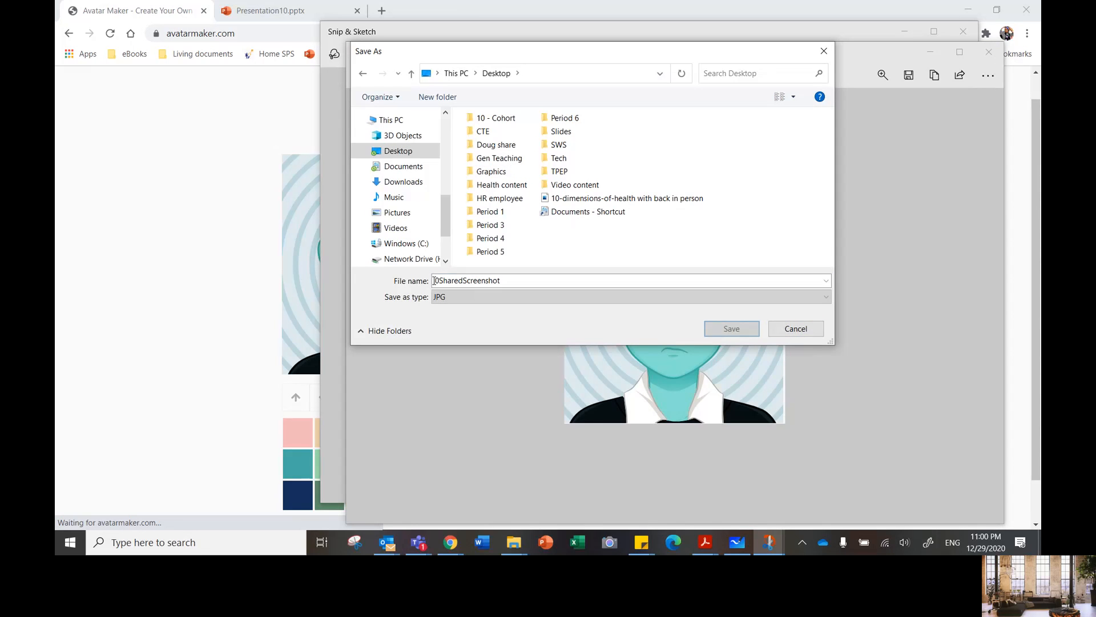
pyautogui.doubleClick(437, 280)
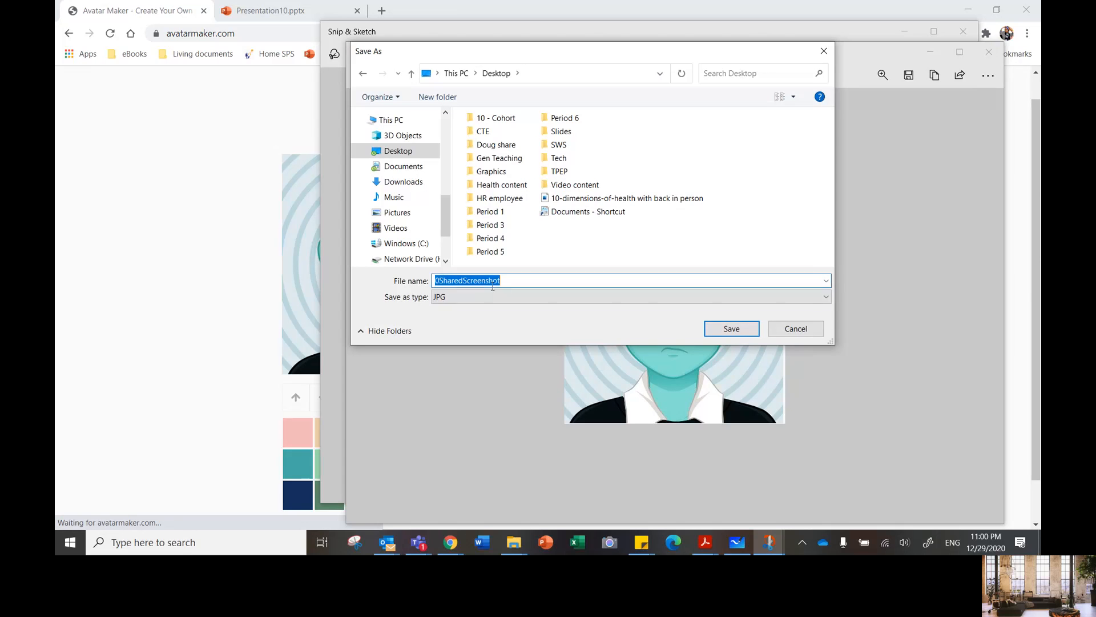
pyautogui.click(443, 280)
pyautogui.write('1')
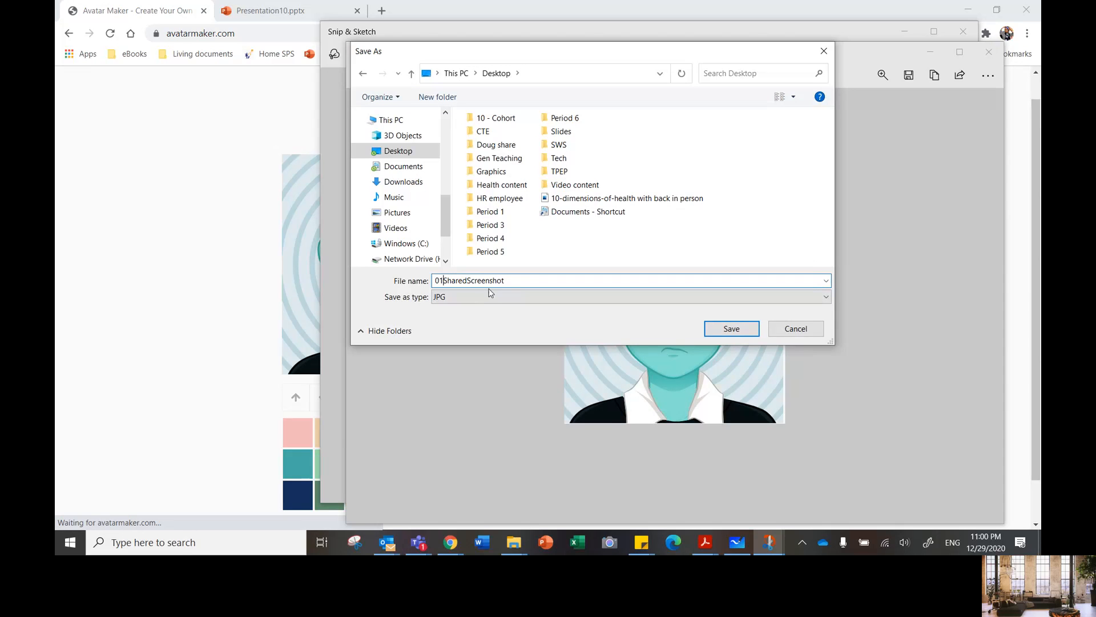
pyautogui.write('111')
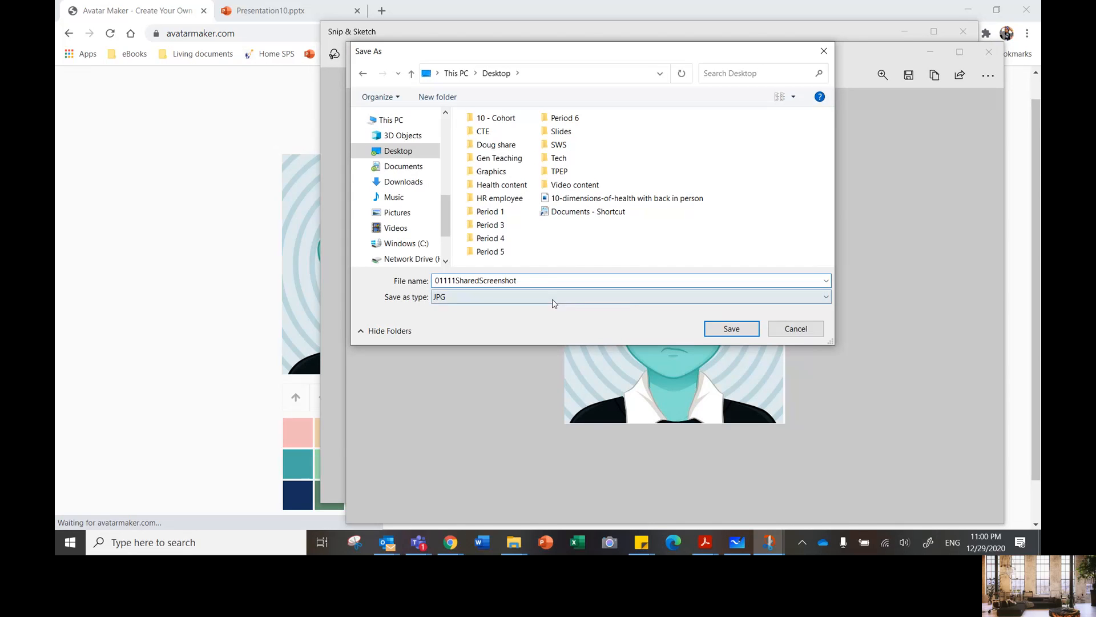
# Step: Open the Graphics folder on the Desktop and save the edited snip there as a JPG
pyautogui.click(495, 172)
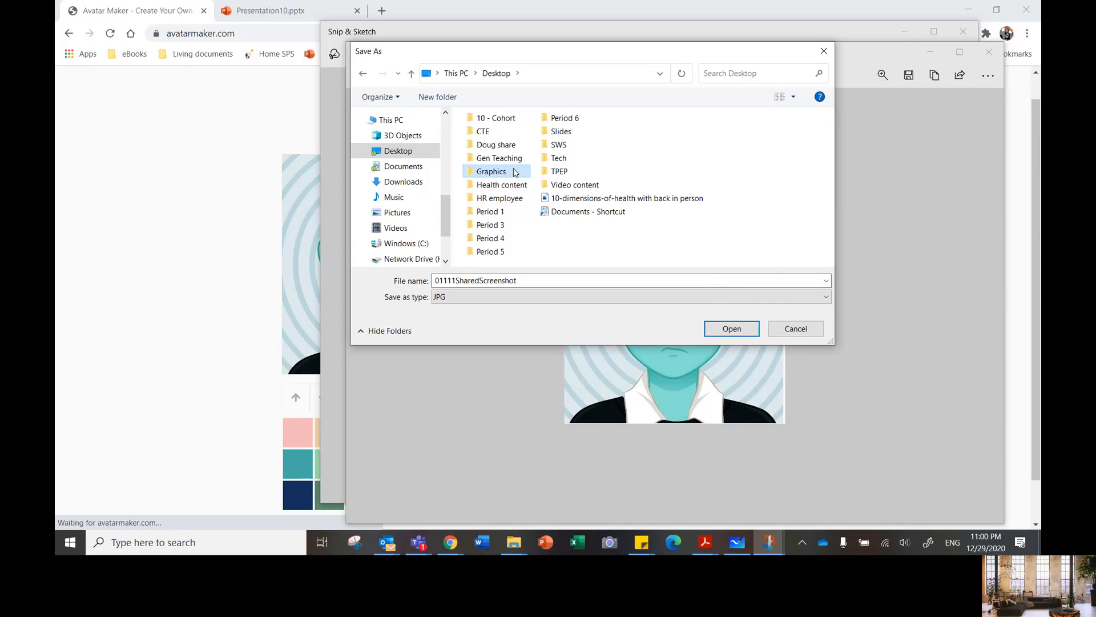
pyautogui.click(738, 330)
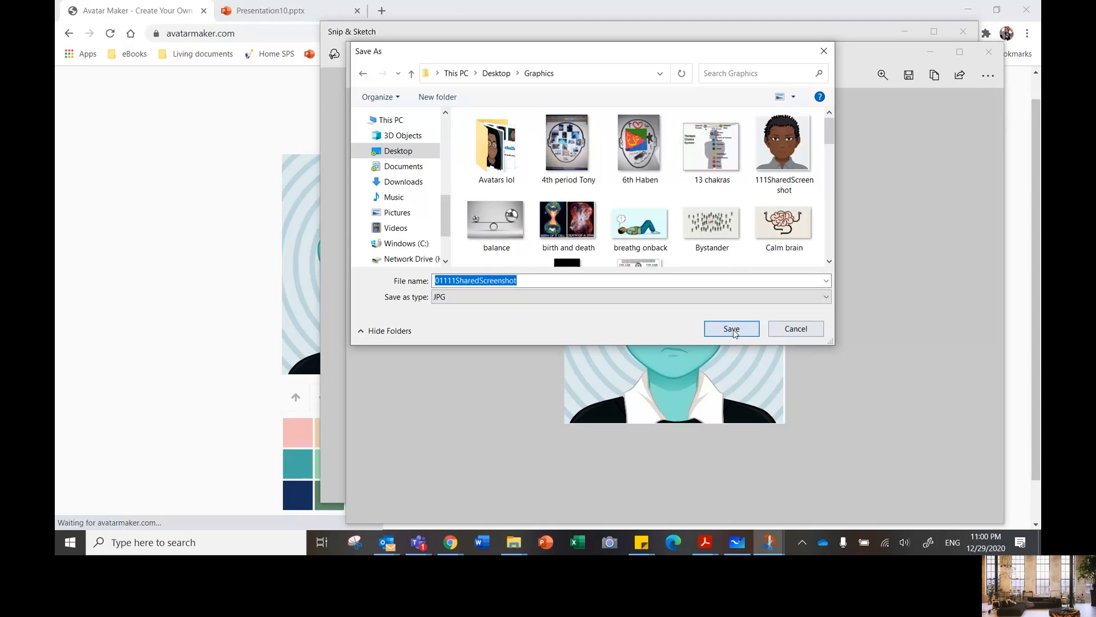
pyautogui.press('Return')
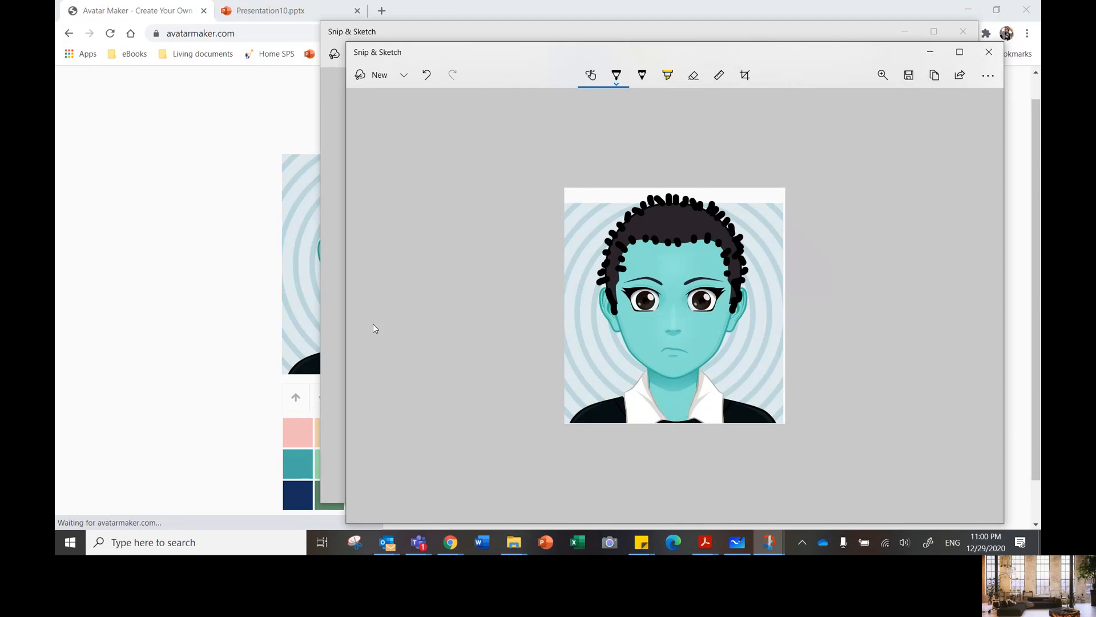
# Step: Switch to the main Microsoft Teams window and start changing the account's profile picture by uploading an image
pyautogui.click(418, 542)
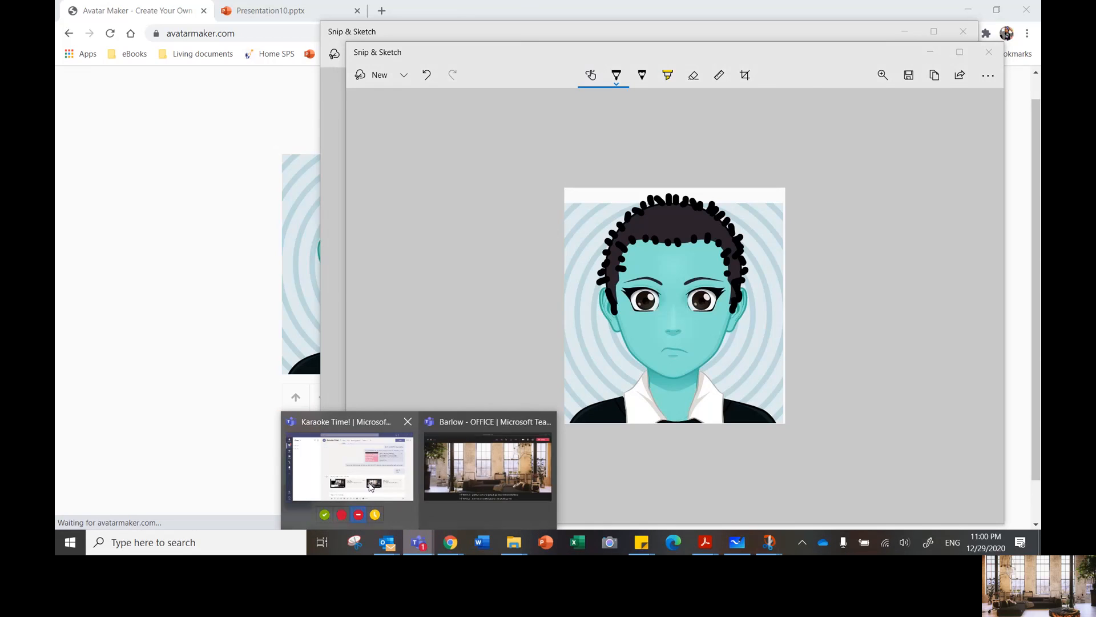
pyautogui.click(457, 469)
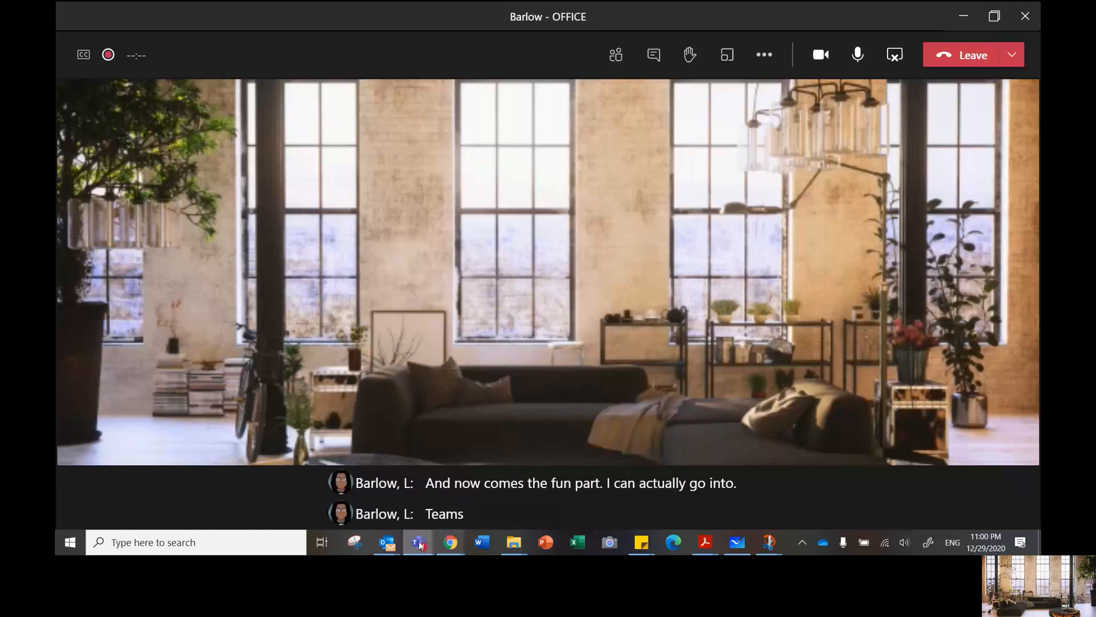
pyautogui.click(419, 542)
pyautogui.click(352, 467)
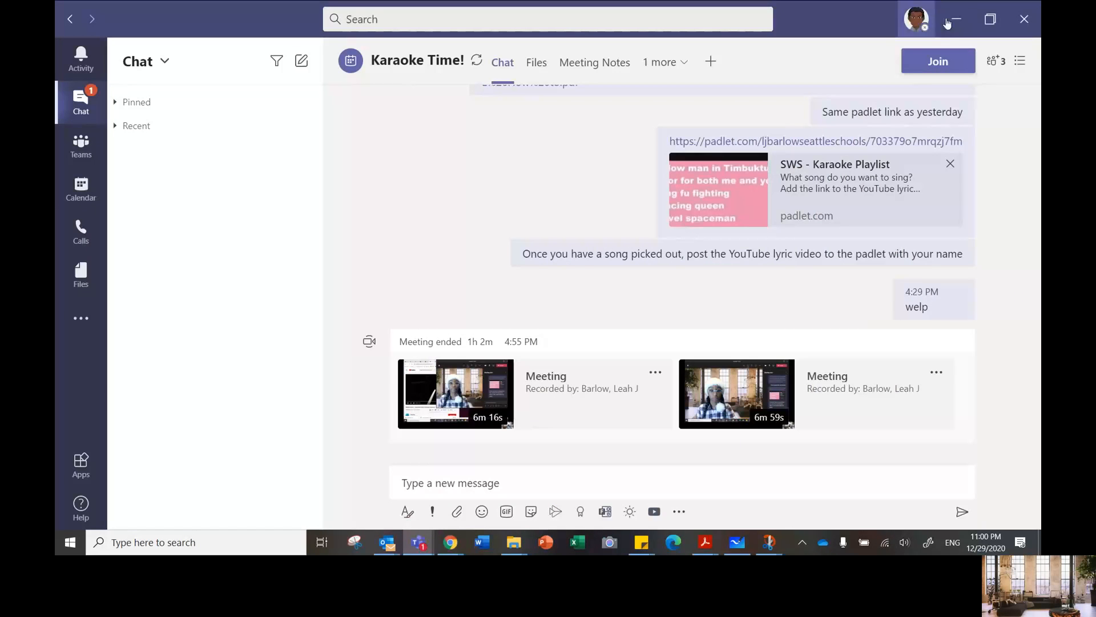
pyautogui.click(916, 19)
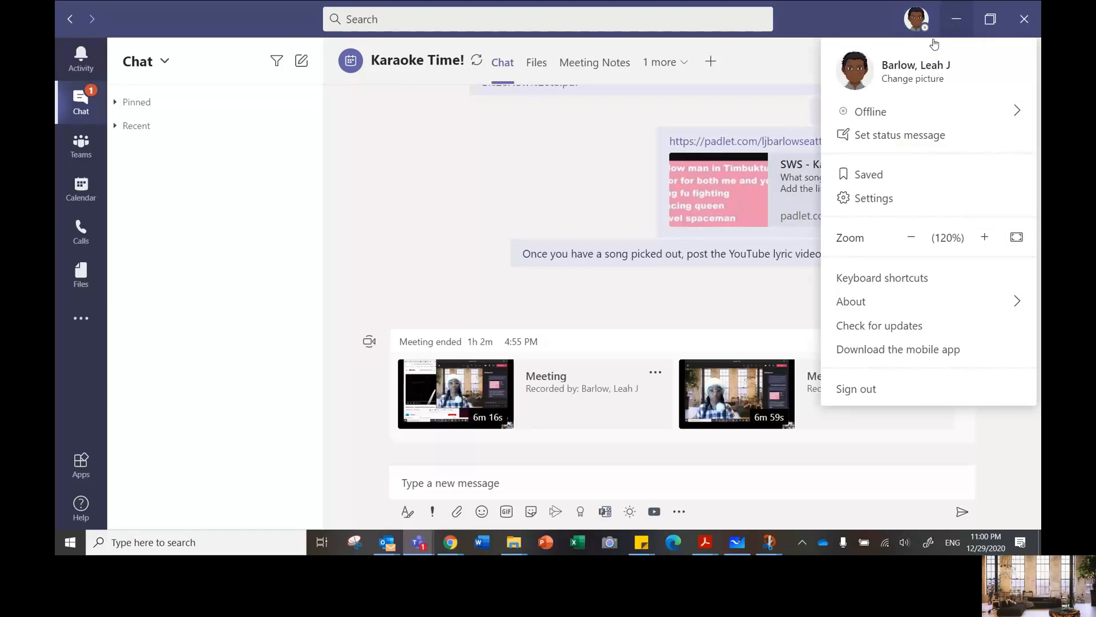
pyautogui.click(915, 79)
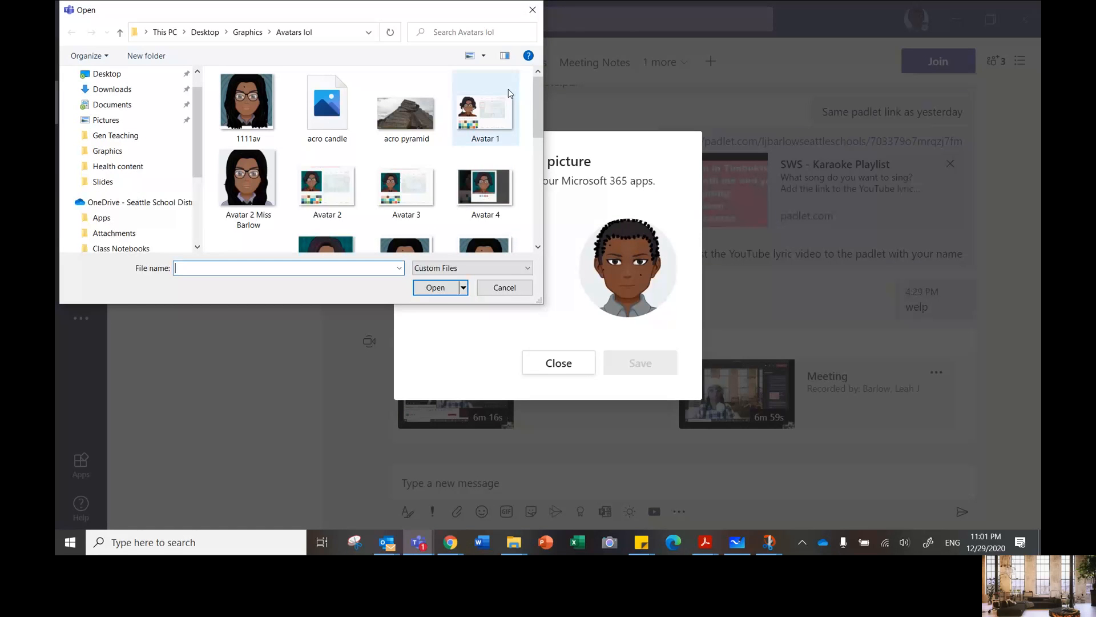
# Step: Upload 01111SharedScreenshot from the Graphics folder as the profile picture, save it and close the dialog
pyautogui.moveTo(537, 105); pyautogui.dragTo(505, 86)
pyautogui.click(257, 27)
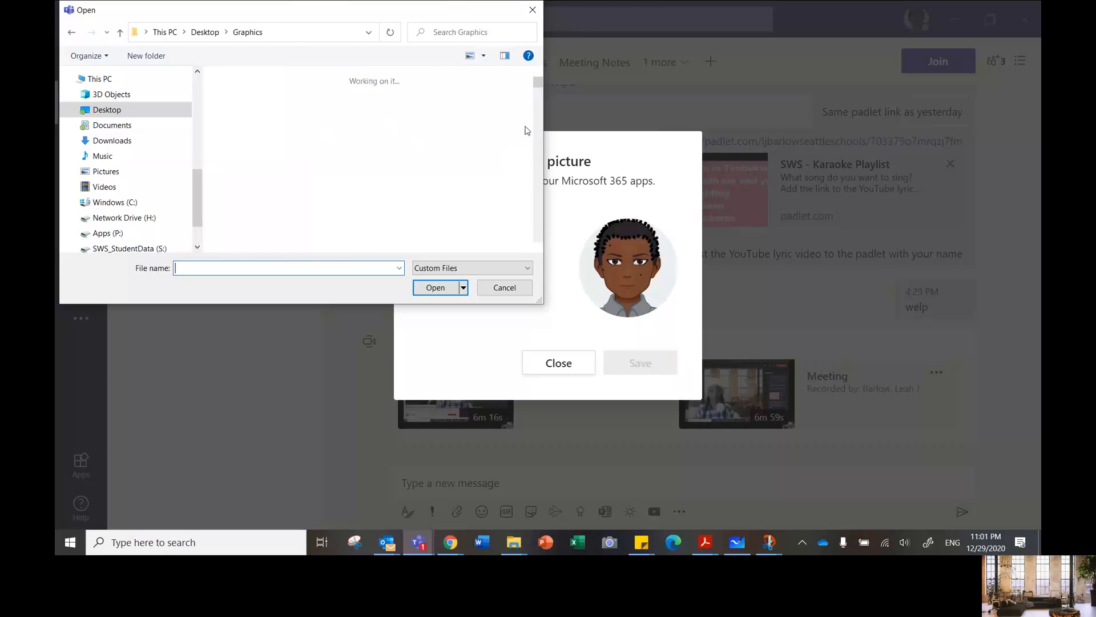
pyautogui.scroll(-2, 541, 94)
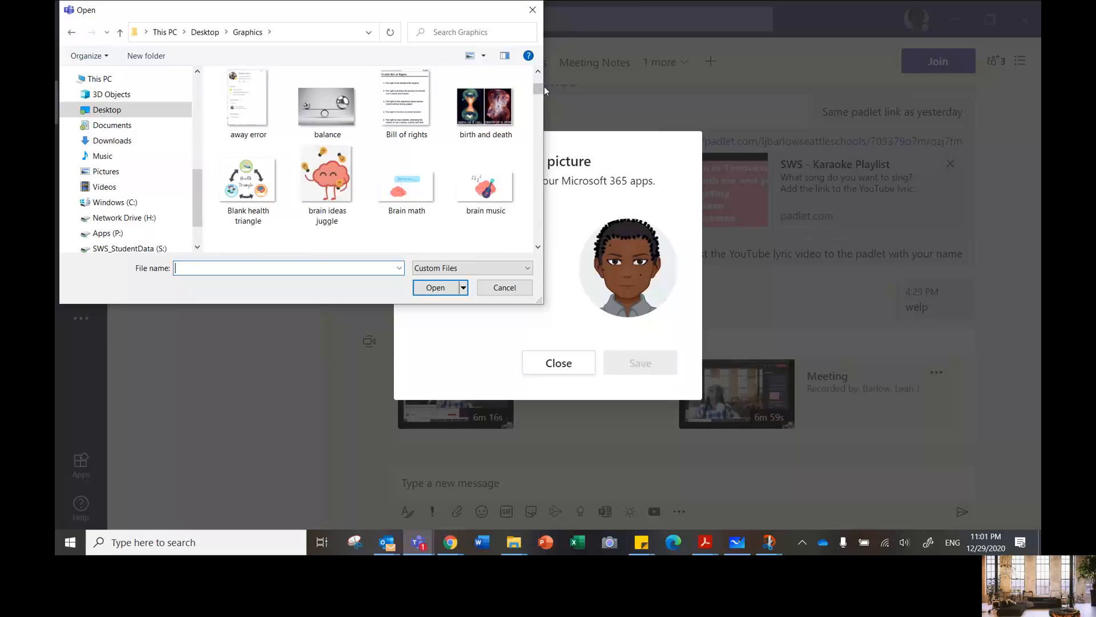
pyautogui.click(537, 74)
pyautogui.click(484, 103)
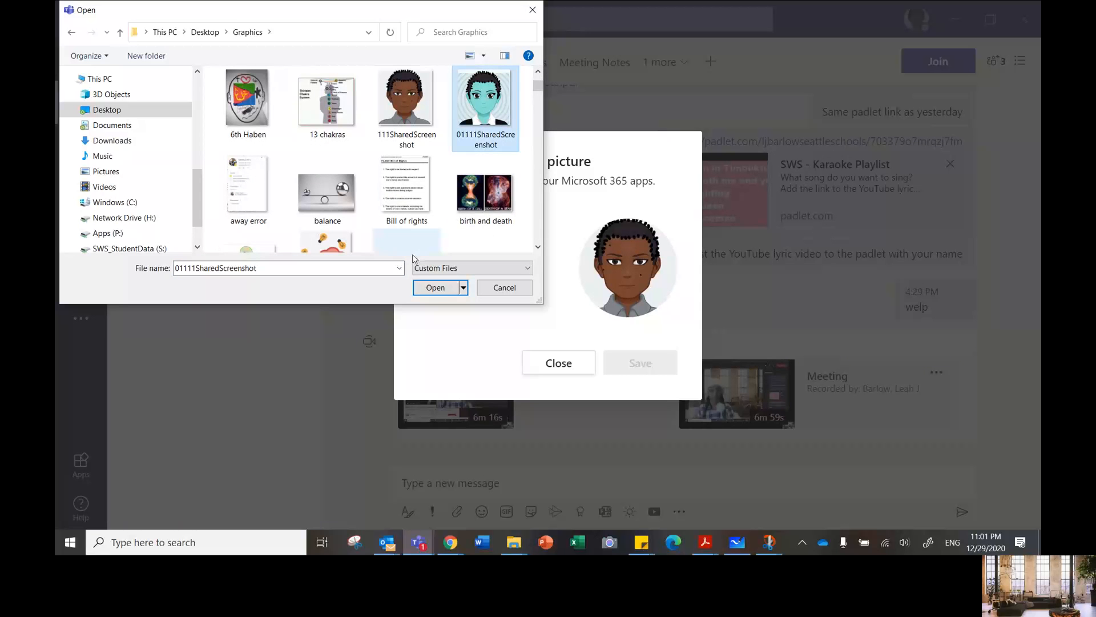
pyautogui.press('Escape')
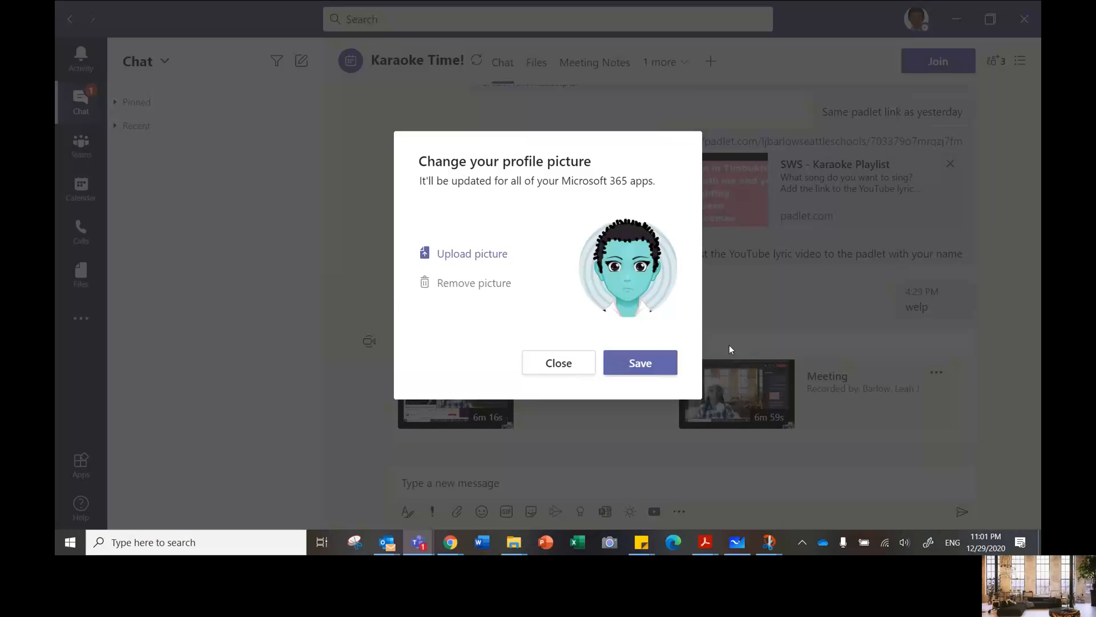
pyautogui.click(649, 361)
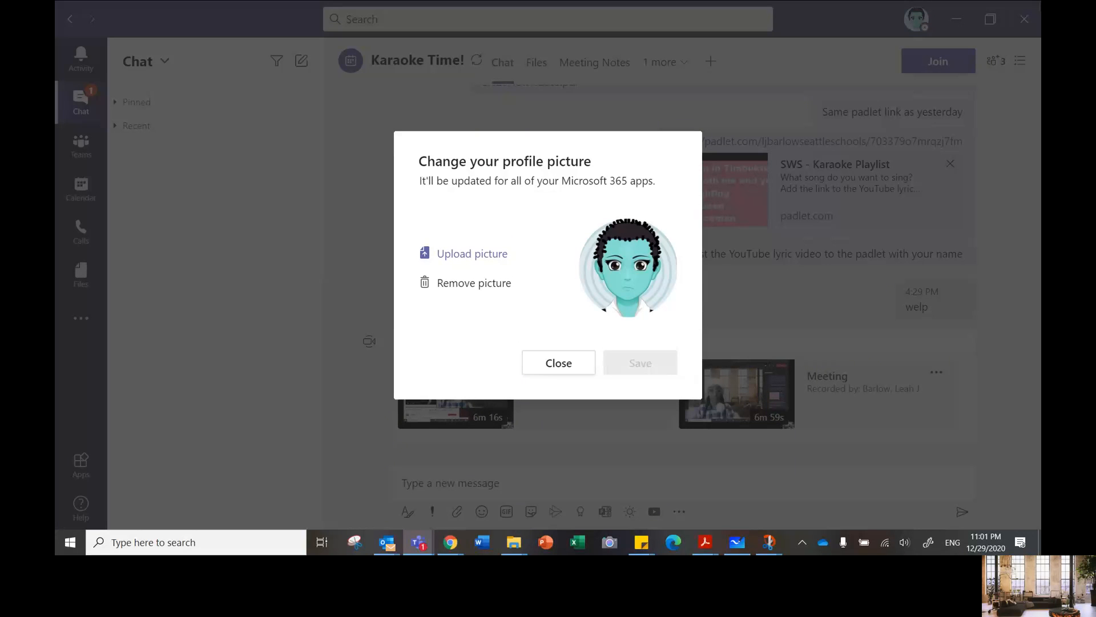
pyautogui.click(570, 375)
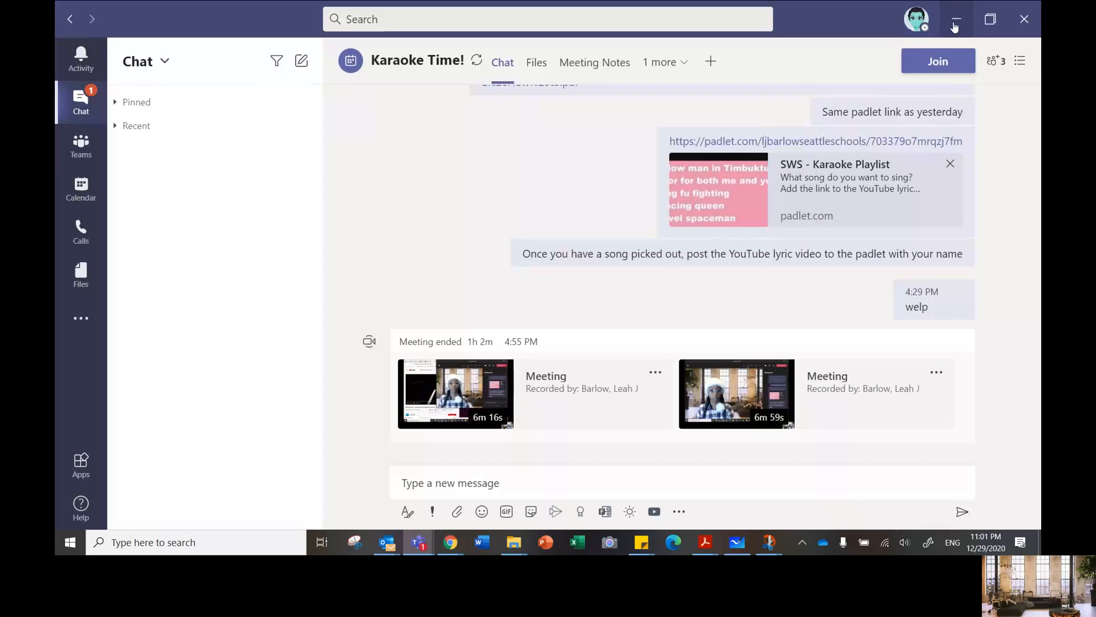
# Step: Minimize both Teams windows, switch to Presentation10.pptx in PowerPoint for the web and start editing the slide's title placeholder
pyautogui.click(956, 22)
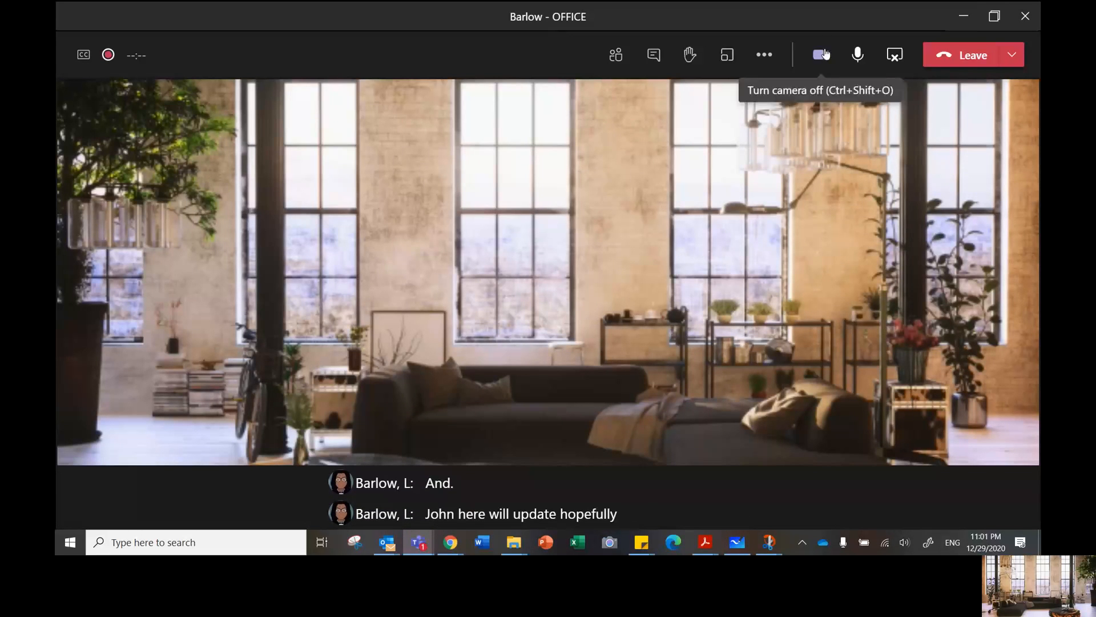
pyautogui.click(960, 20)
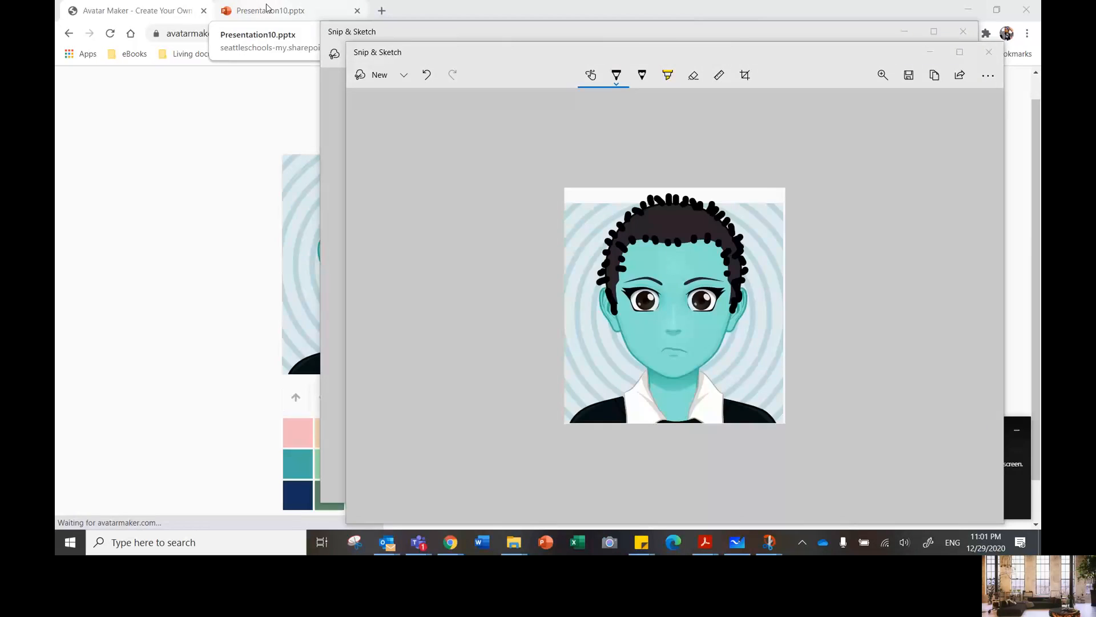
pyautogui.click(267, 8)
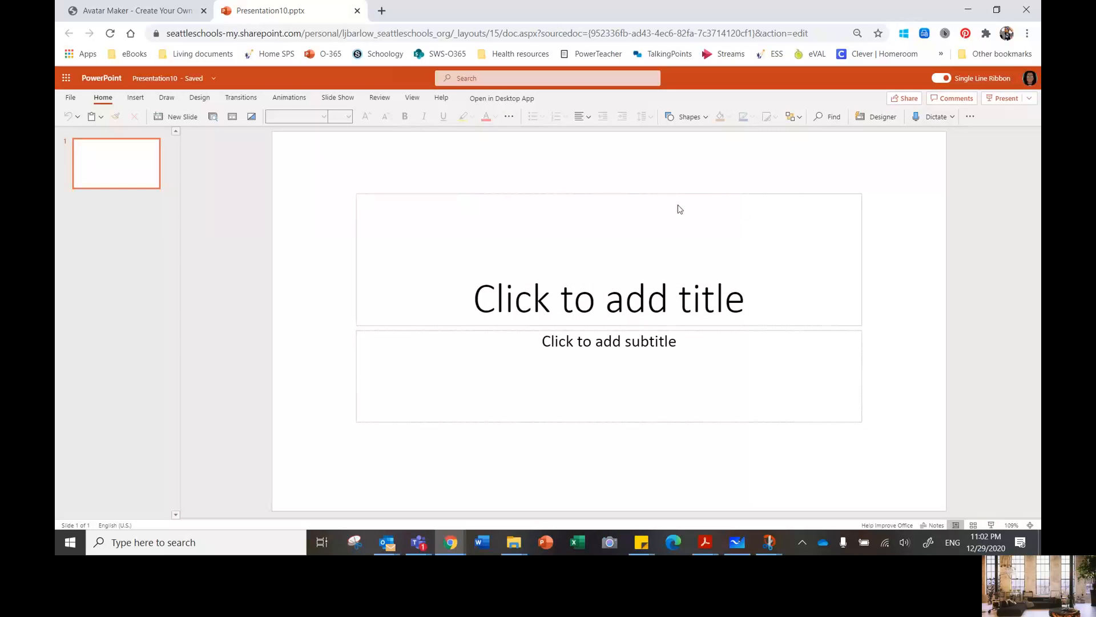
pyautogui.click(611, 293)
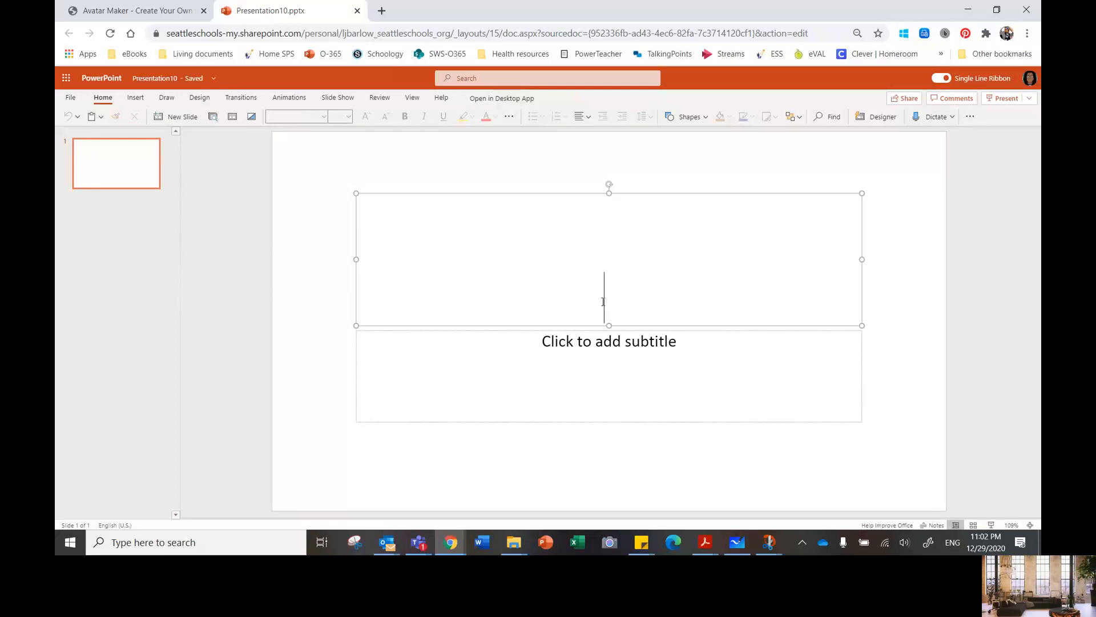